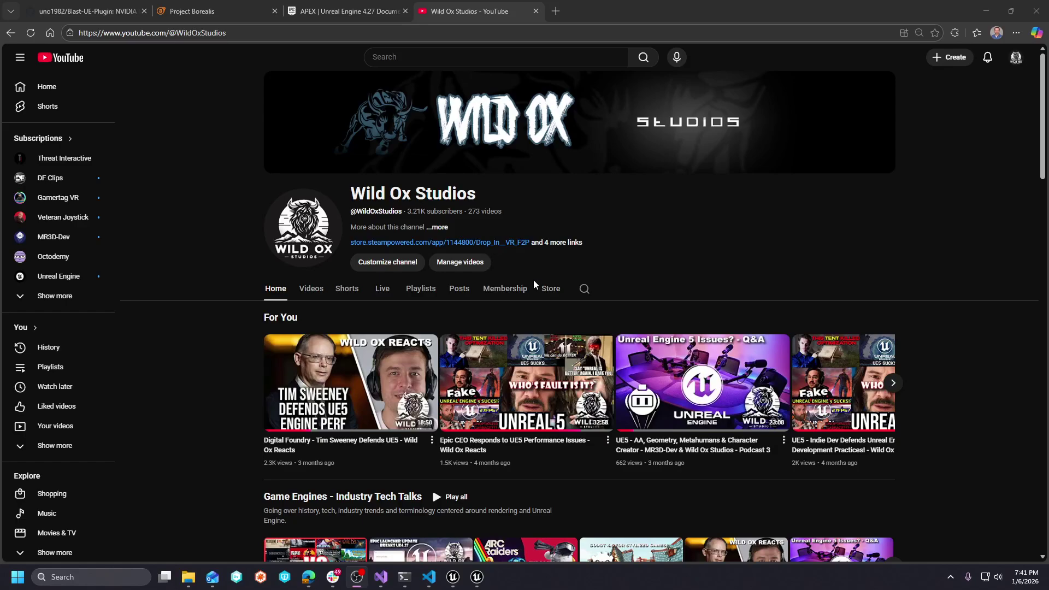
Step: Scroll through the Wild Ox Studios channel page, then the UE 4.27 APEX destructibles documentation
scroll(626, 256, "down", 3)
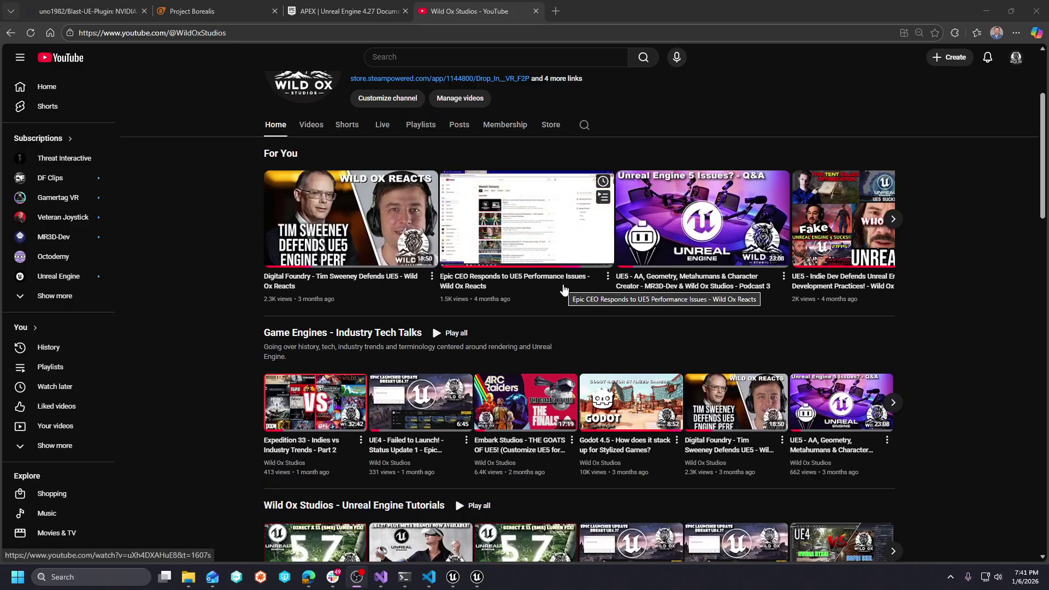
scroll(459, 175, "up", 3)
scroll(650, 240, "down", 7)
scroll(606, 286, "down", 2)
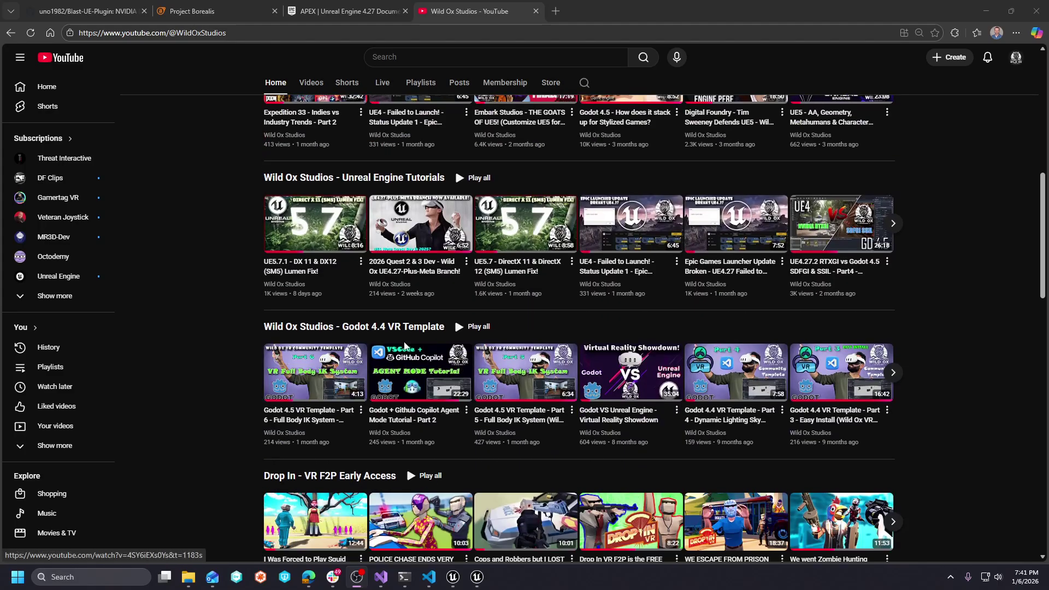
scroll(337, 367, "down", 1)
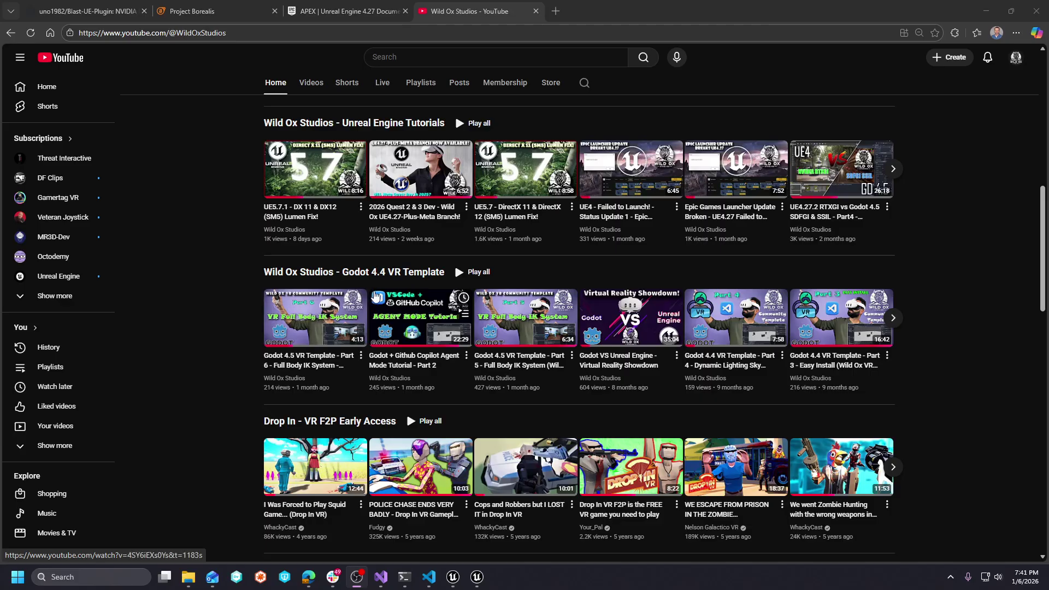
mouse_move(419, 306)
scroll(563, 276, "up", 3)
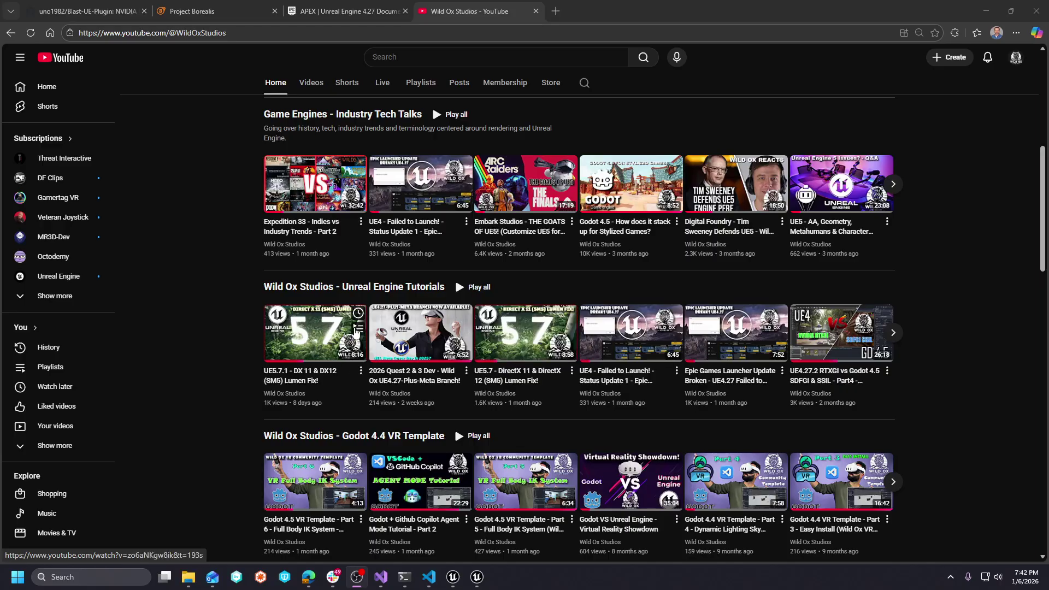
scroll(418, 362, "up", 4)
scroll(419, 362, "up", 3)
scroll(418, 362, "down", 6)
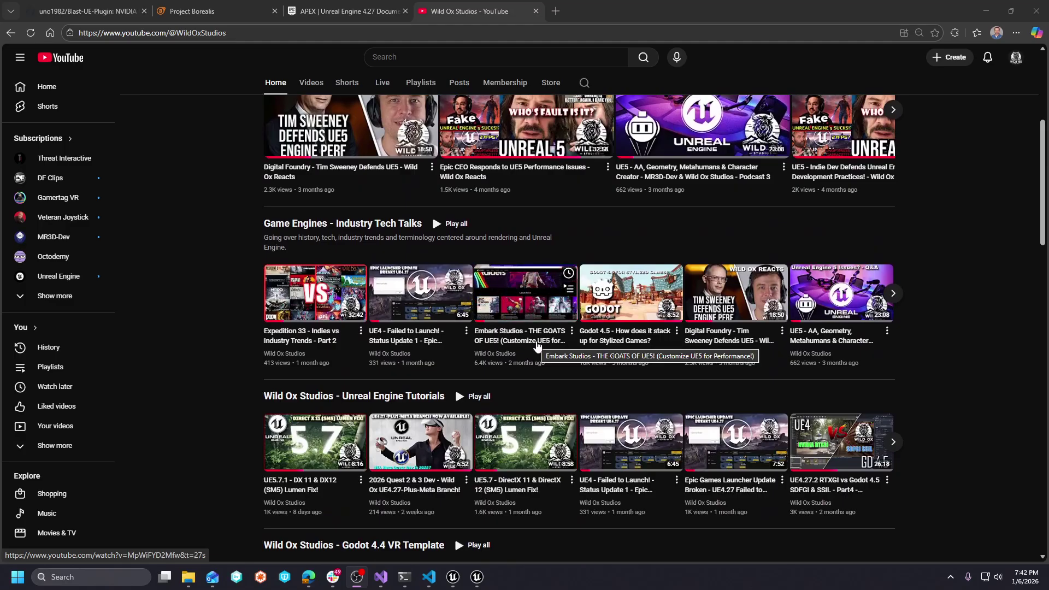
scroll(537, 345, "down", 3)
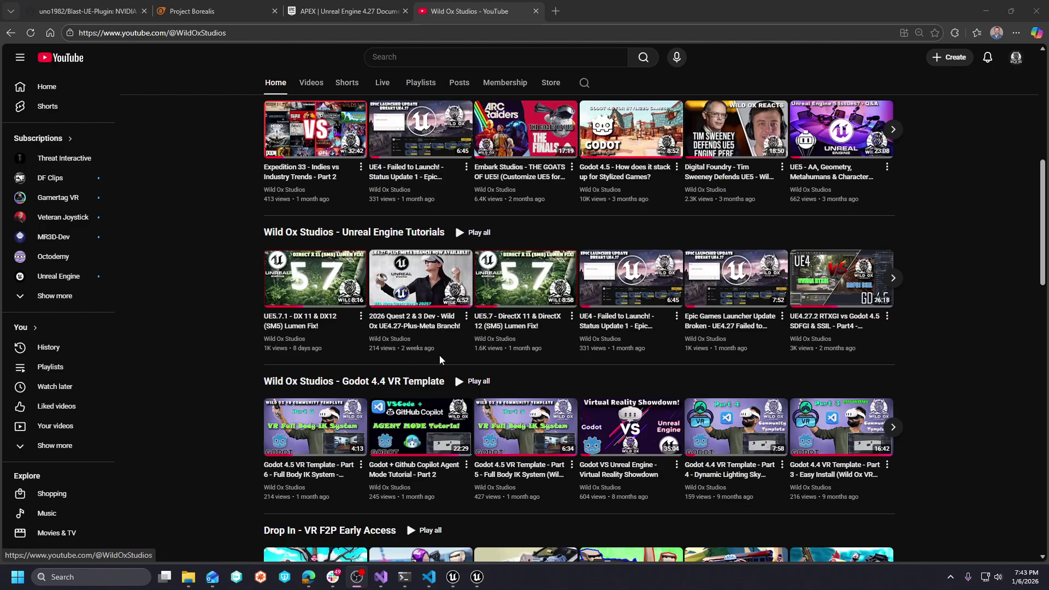
scroll(415, 290, "up", 8)
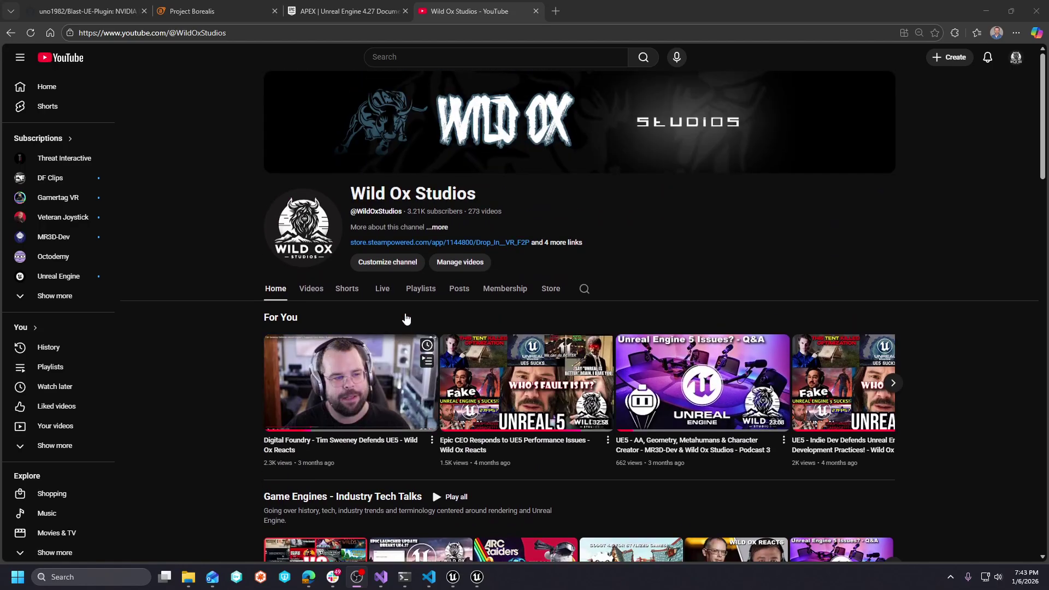
scroll(584, 205, "down", 3)
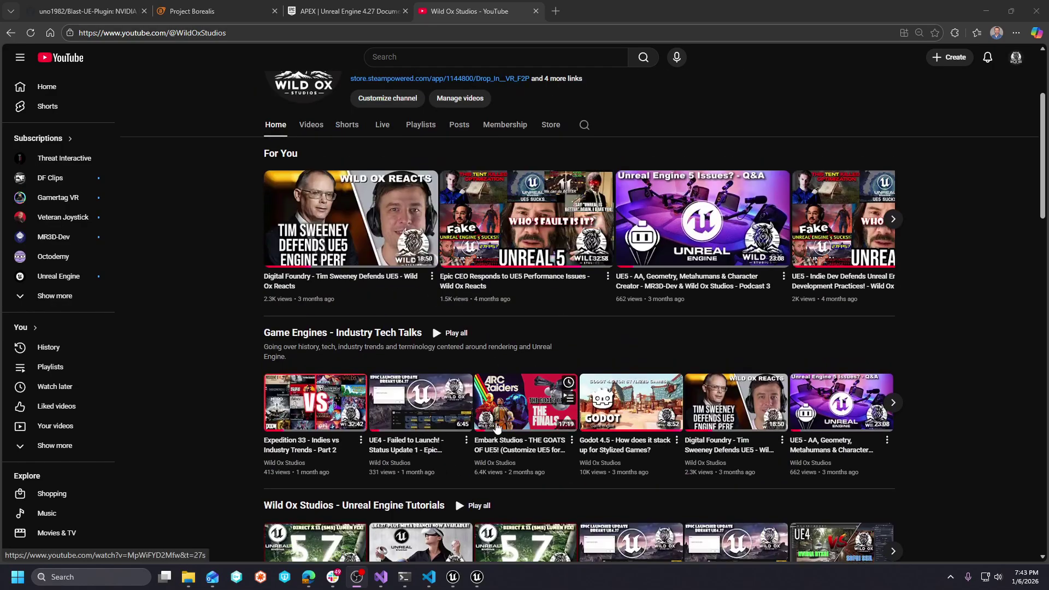
scroll(618, 347, "up", 3)
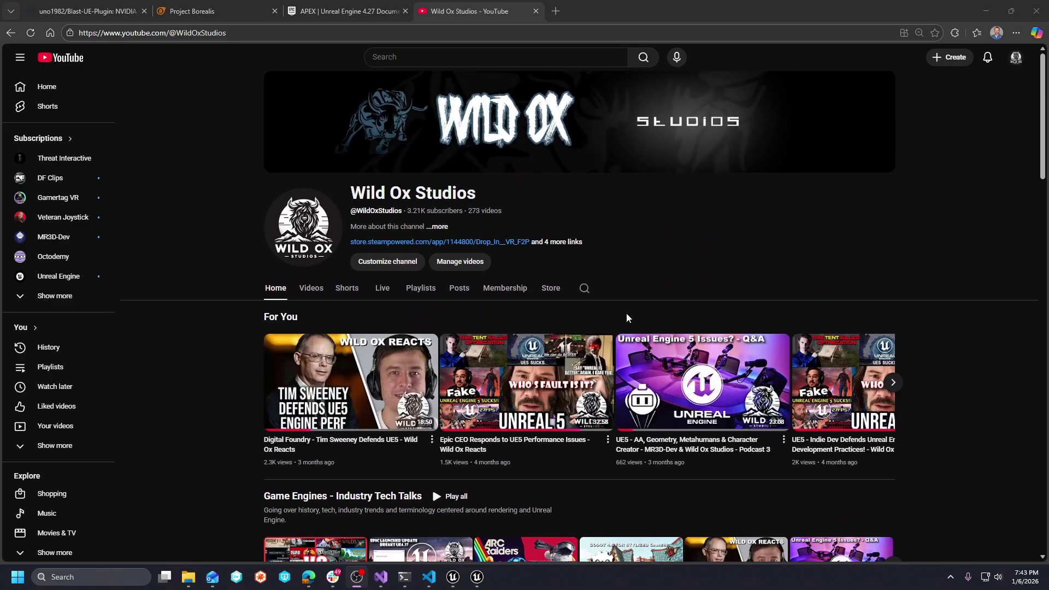
scroll(627, 316, "down", 4)
scroll(527, 286, "up", 4)
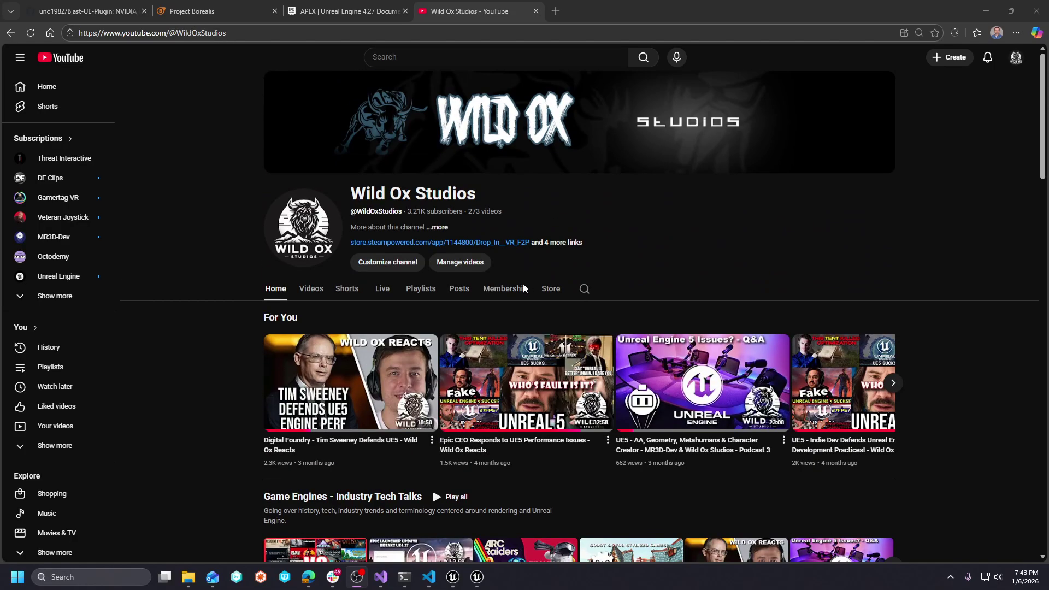
scroll(465, 317, "down", 2)
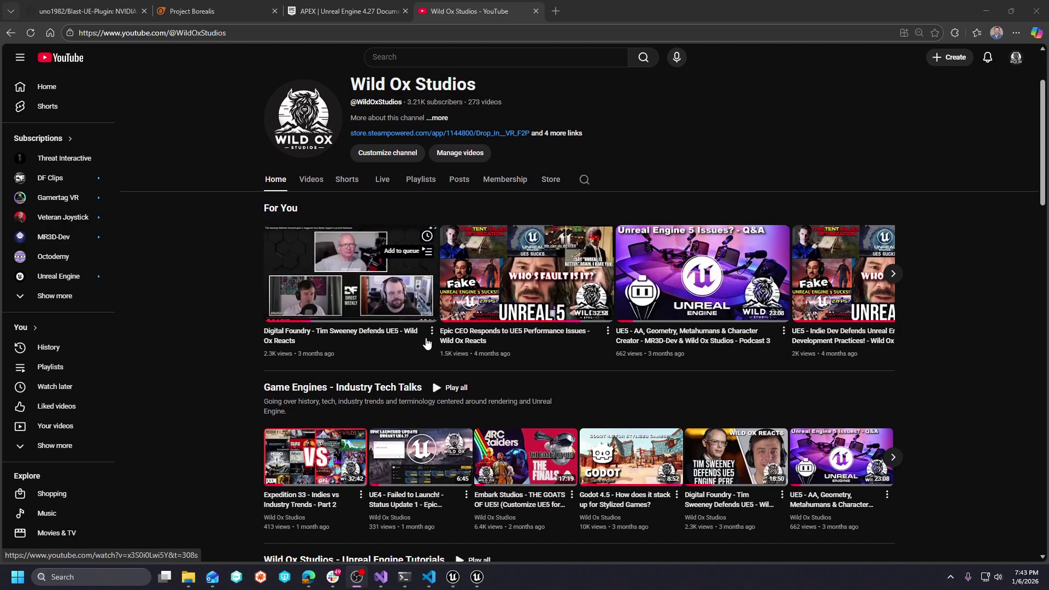
scroll(589, 355, "down", 5)
scroll(411, 372, "up", 7)
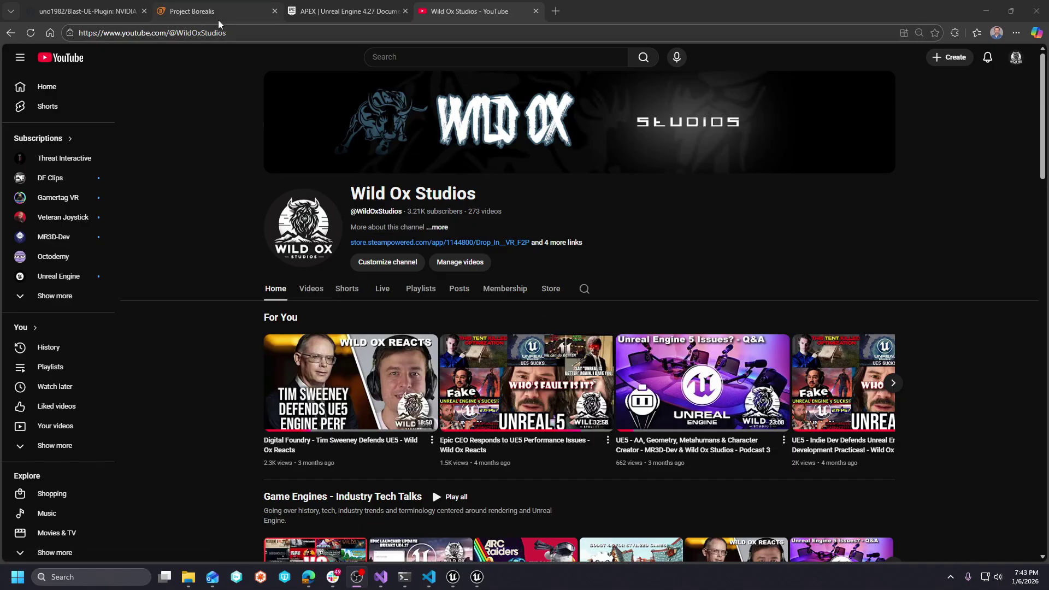
scroll(339, 107, "down", 1)
left_click(330, 19)
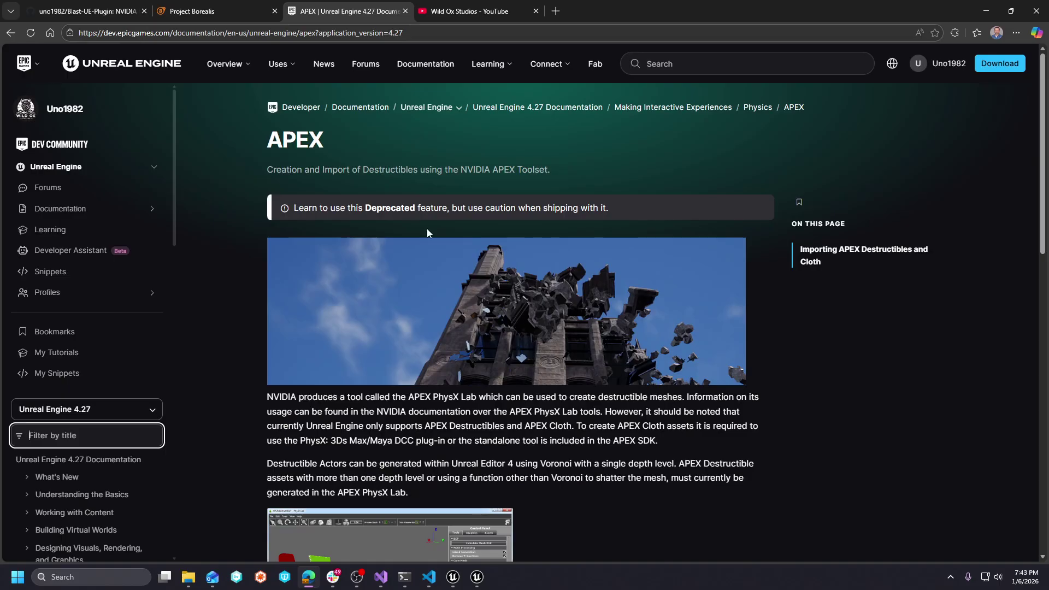
scroll(466, 332, "down", 4)
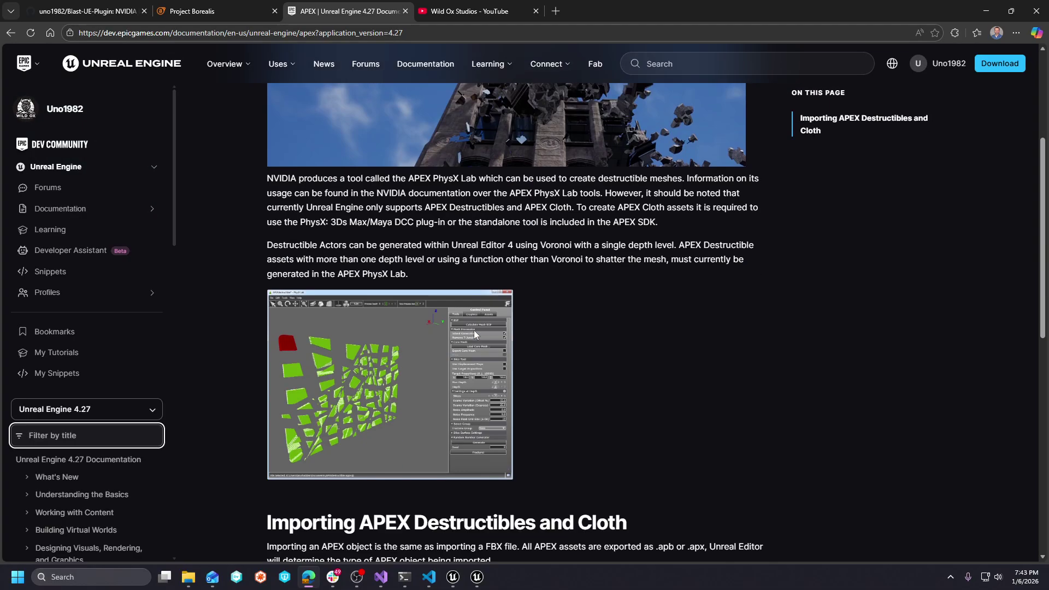
scroll(552, 376, "up", 4)
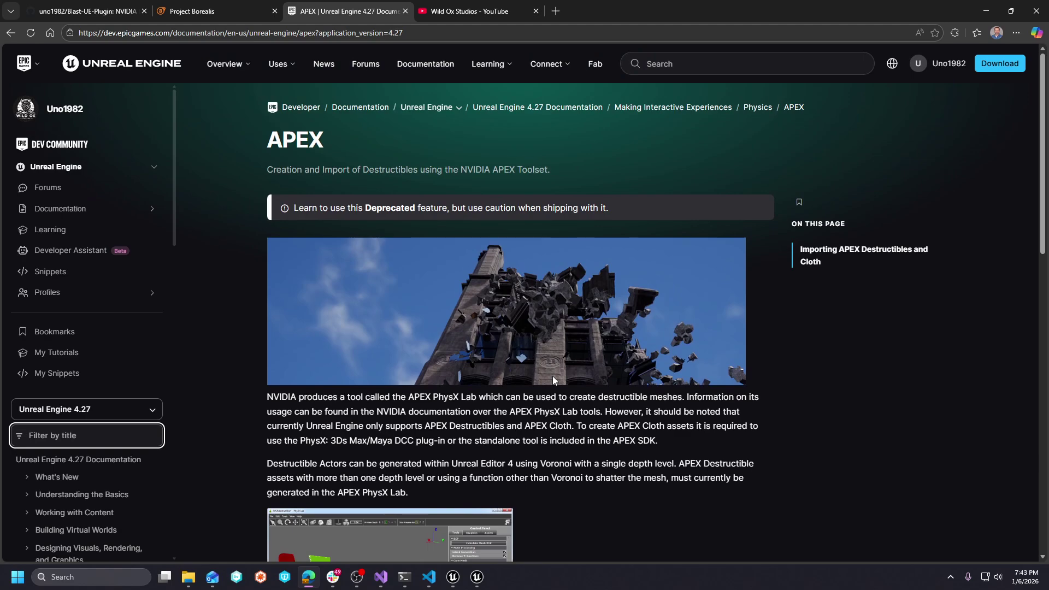
scroll(499, 396, "down", 6)
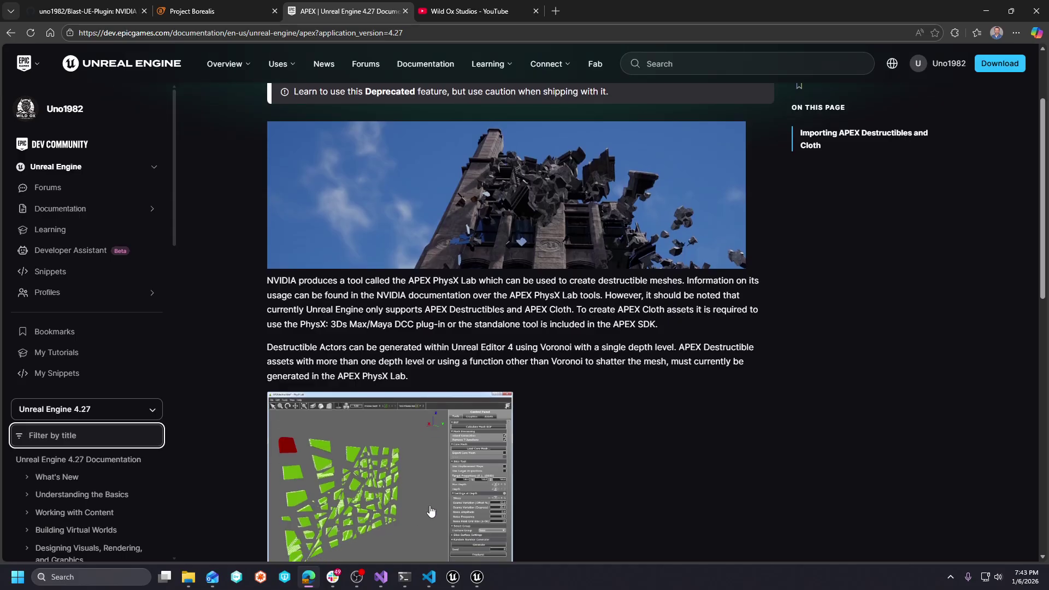
scroll(500, 483, "down", 2)
scroll(500, 478, "up", 8)
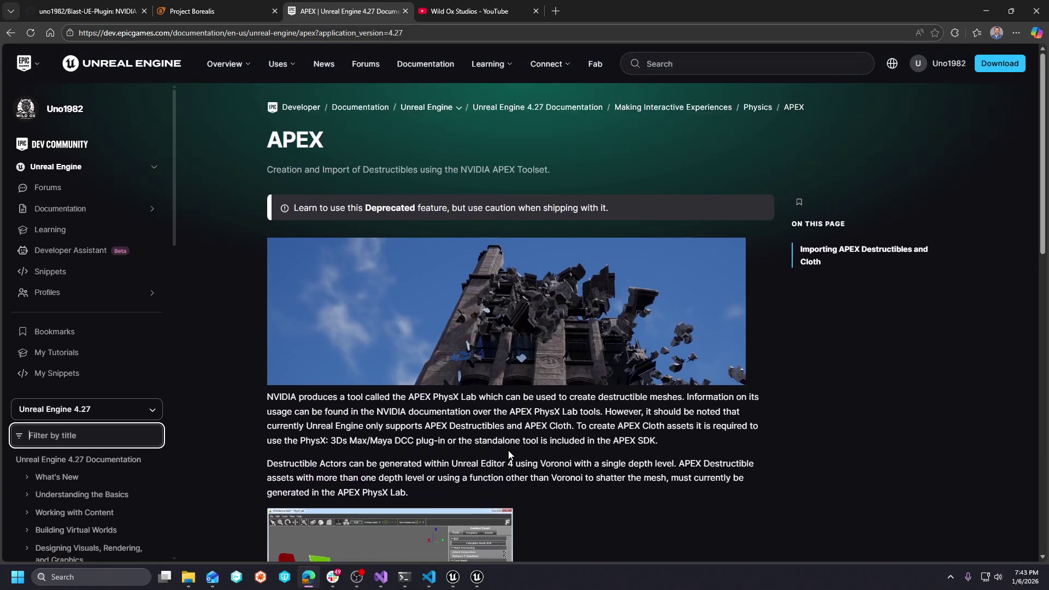
scroll(581, 330, "down", 8)
scroll(582, 330, "up", 10)
scroll(410, 256, "down", 4)
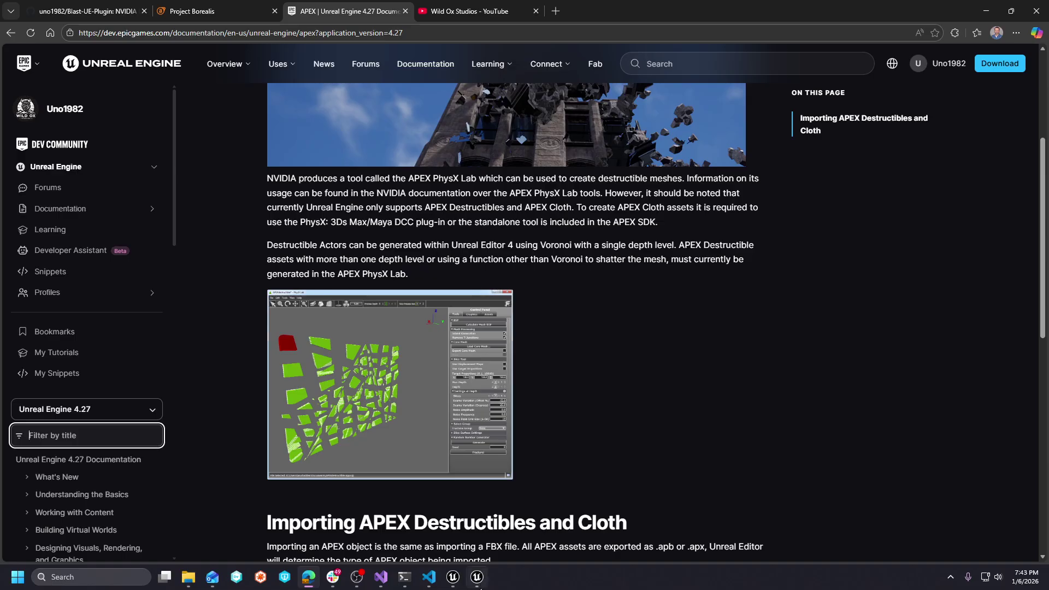
mouse_move(474, 588)
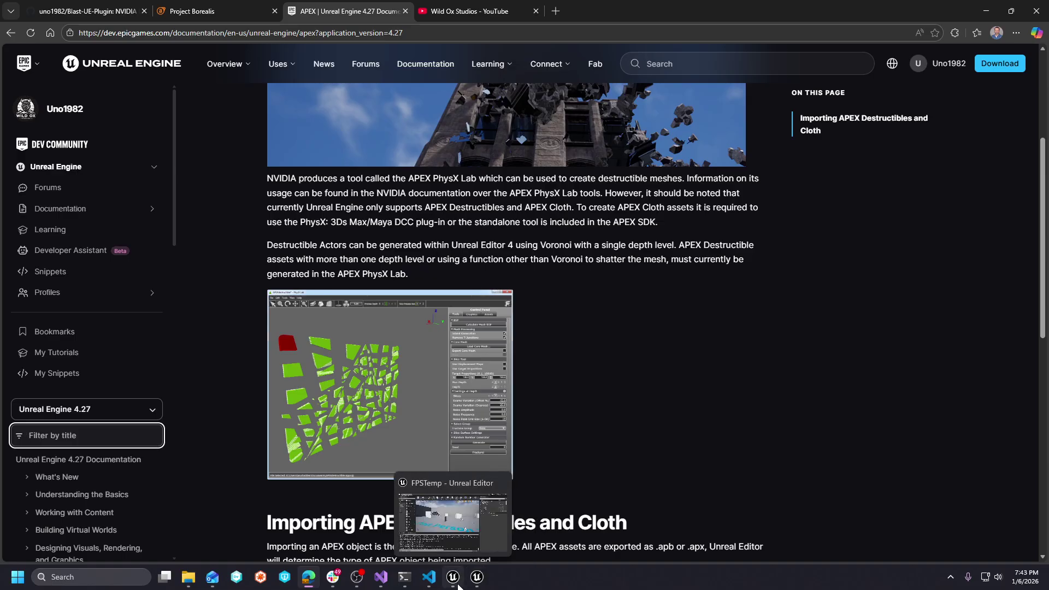
Step: In the FPSTemp editor, search Plugins for 'apex' to confirm Apex Destruction is disabled, then close Plugins
left_click(458, 585)
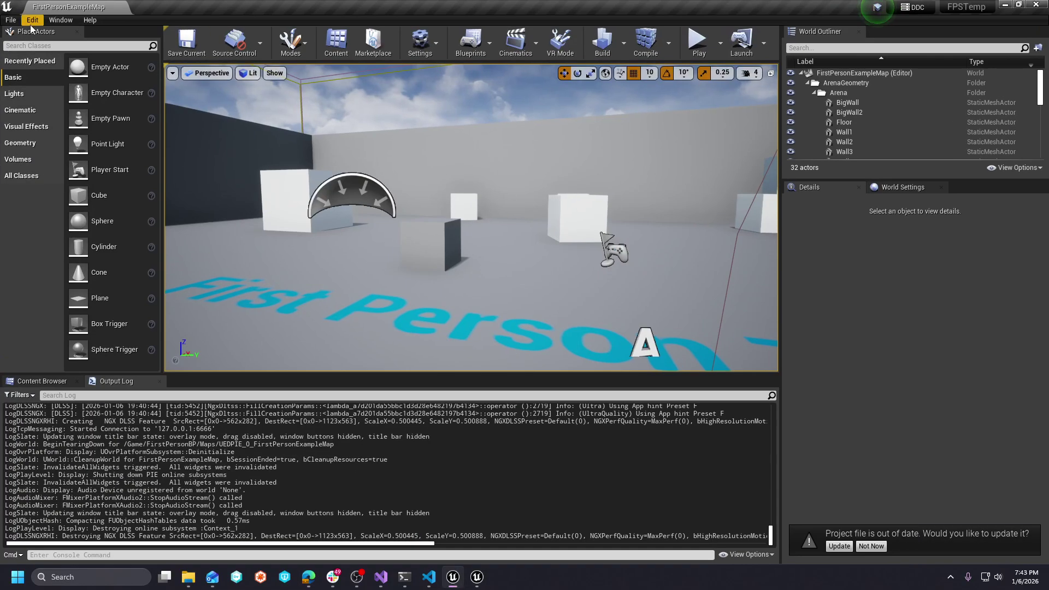
left_click(30, 21)
left_click(72, 190)
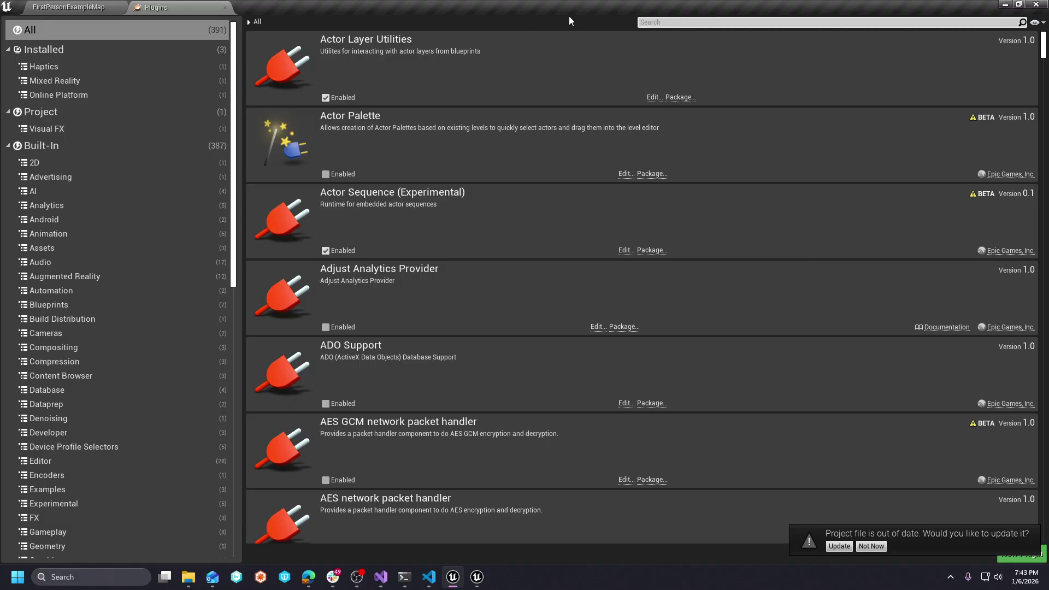
type("apex")
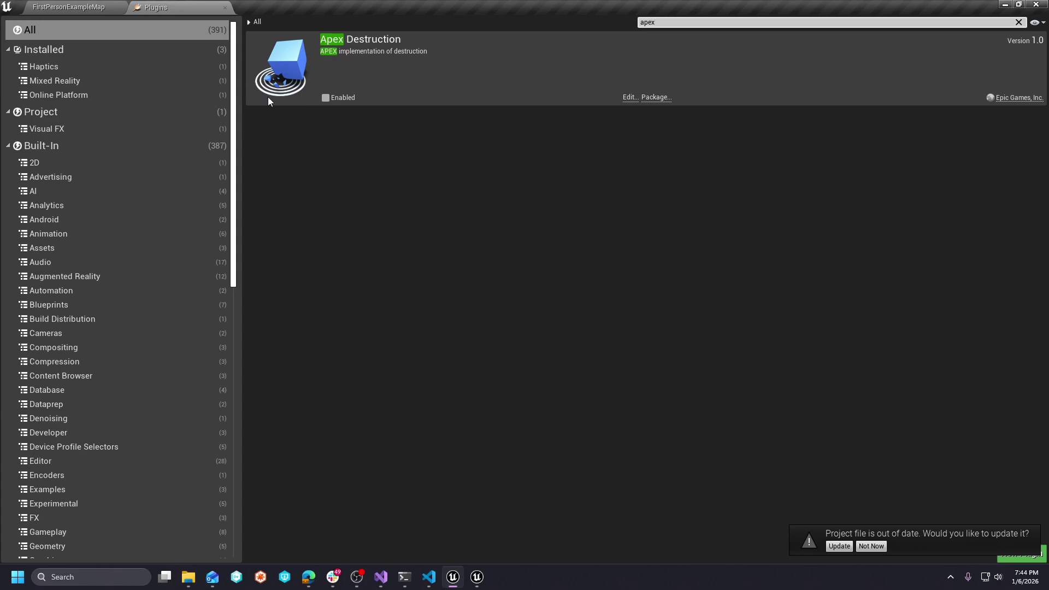
left_click(1018, 22)
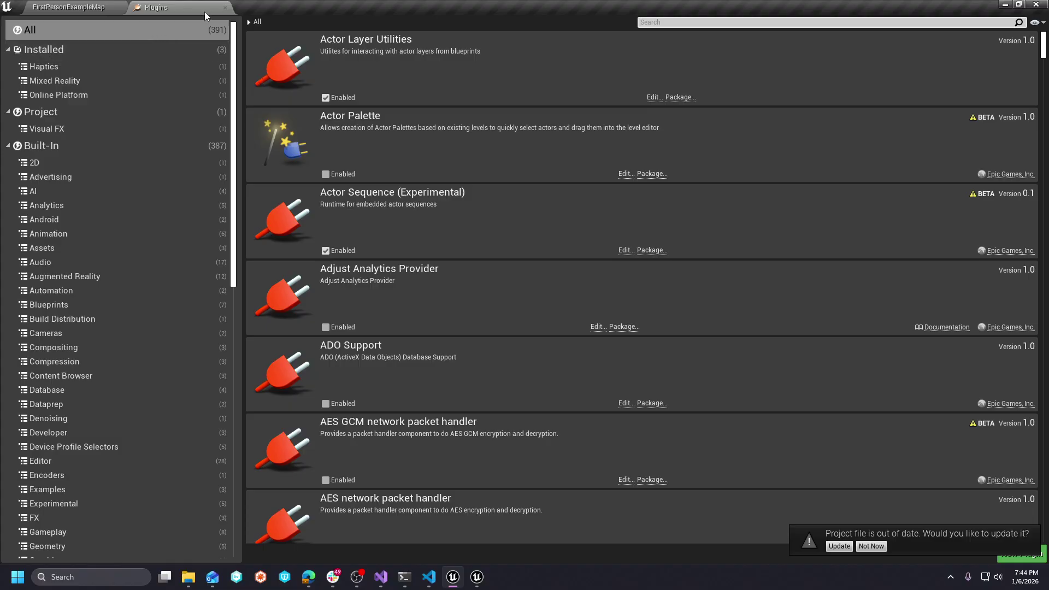
left_click(225, 8)
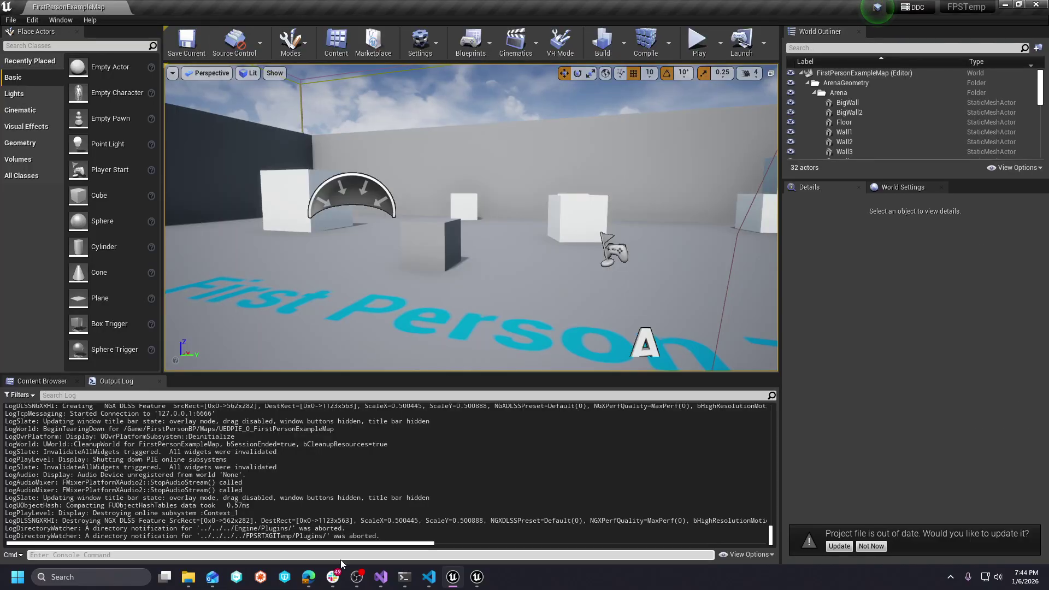
Step: Switch to the Project Borealis website and scroll through its Updates, Media, About and Join Us sections
left_click(306, 586)
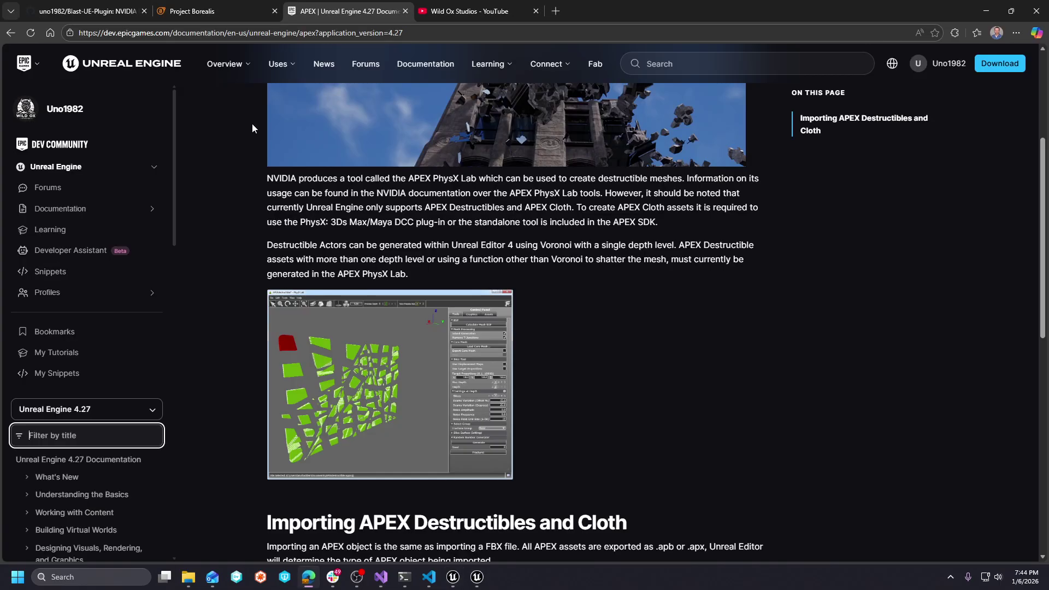
left_click(213, 11)
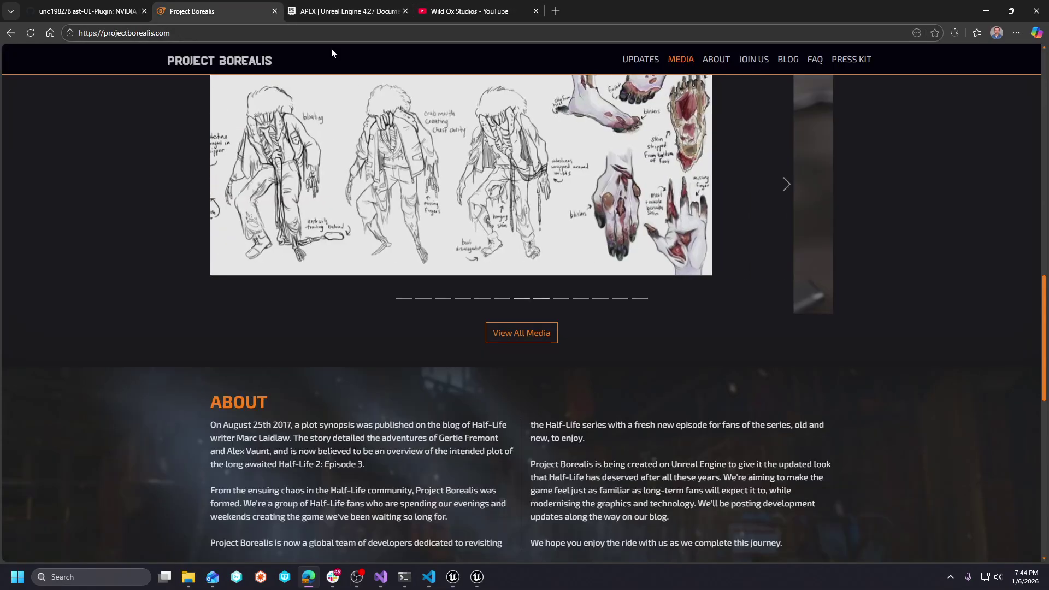
scroll(396, 228, "up", 10)
scroll(425, 240, "up", 4)
scroll(424, 240, "down", 4)
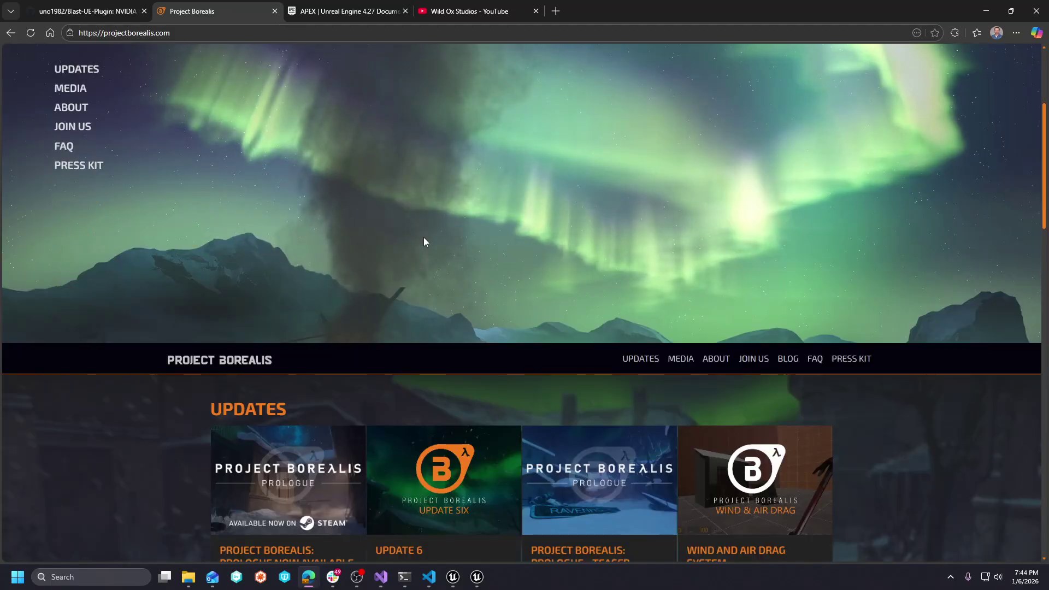
scroll(424, 241, "up", 4)
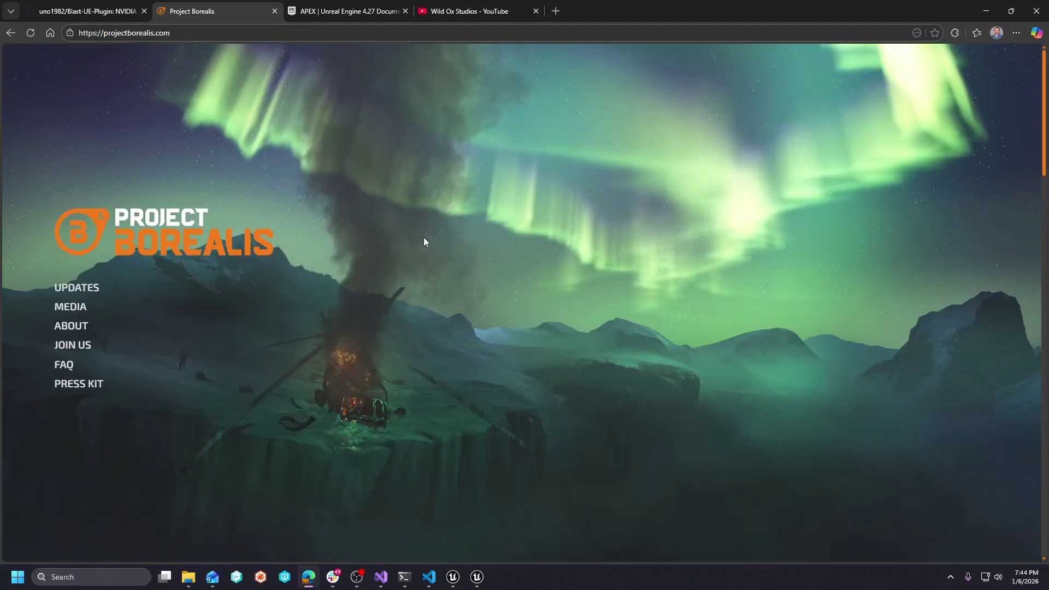
scroll(450, 248, "down", 8)
scroll(724, 350, "down", 8)
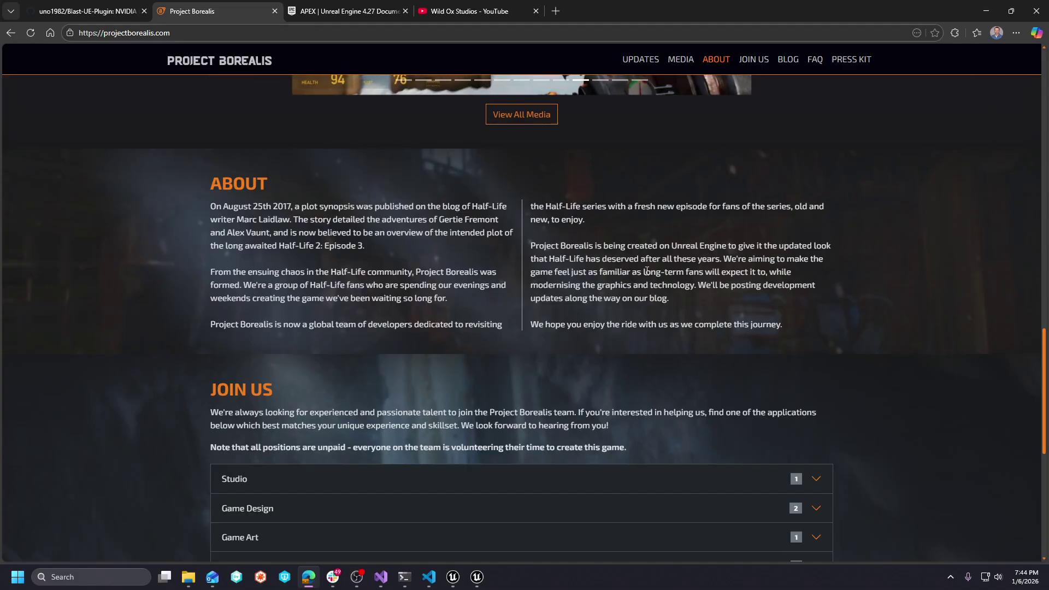
scroll(728, 252, "down", 2)
scroll(627, 262, "up", 1)
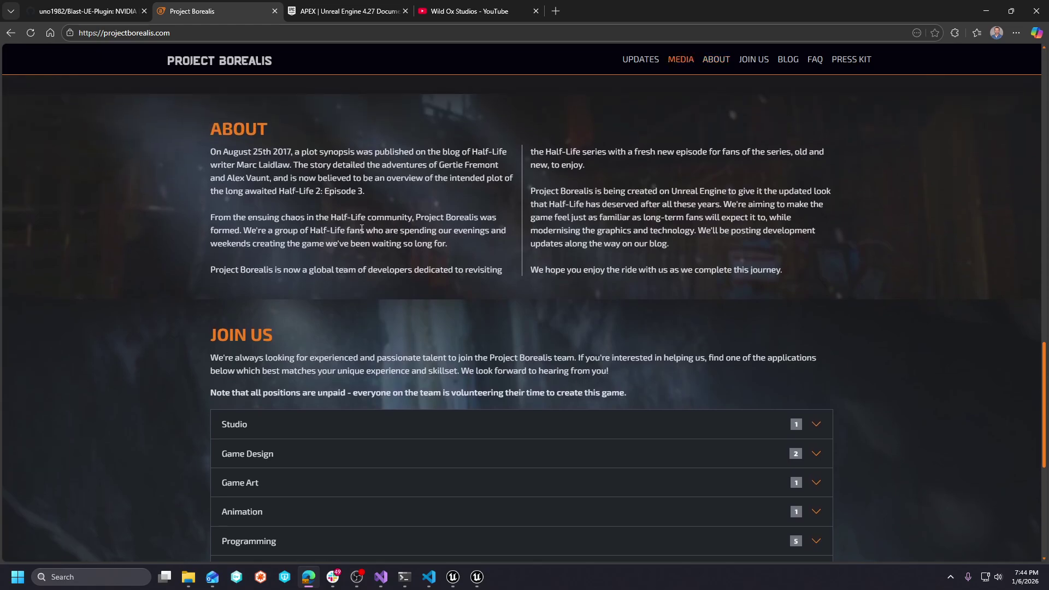
scroll(407, 276, "up", 3)
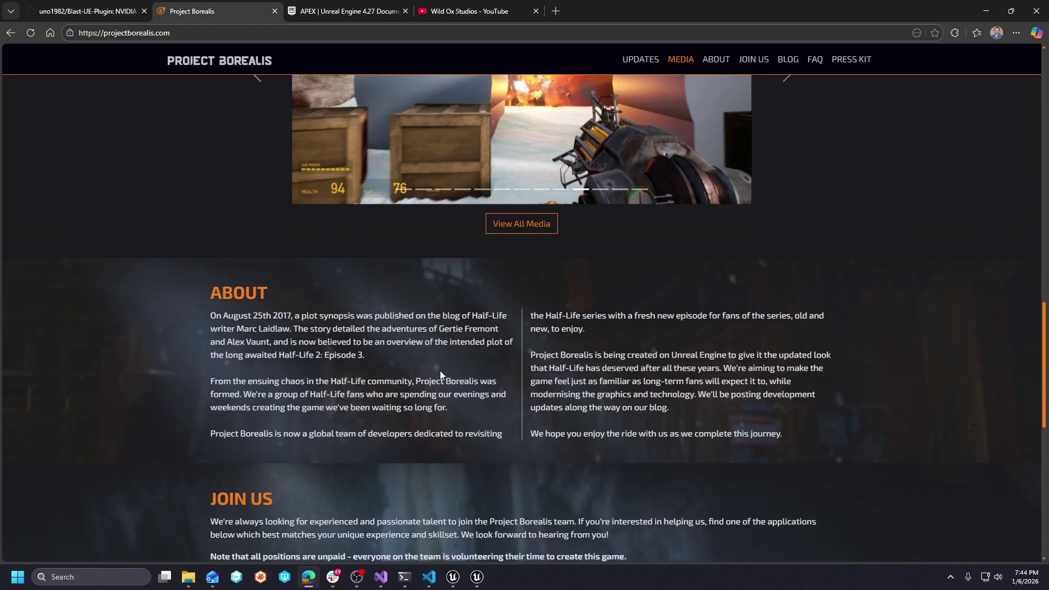
scroll(483, 405, "up", 7)
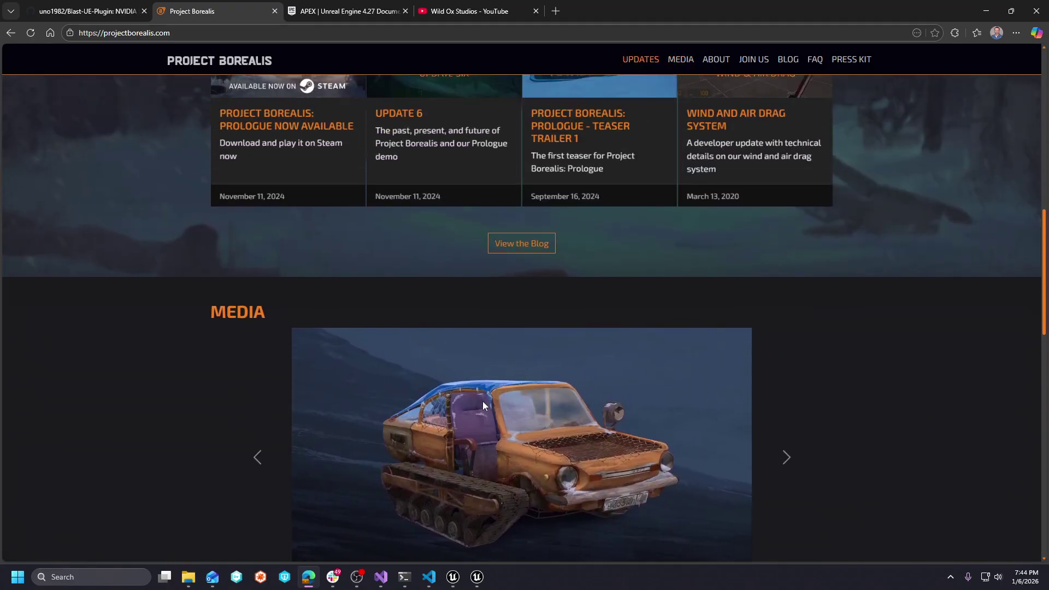
scroll(483, 405, "up", 4)
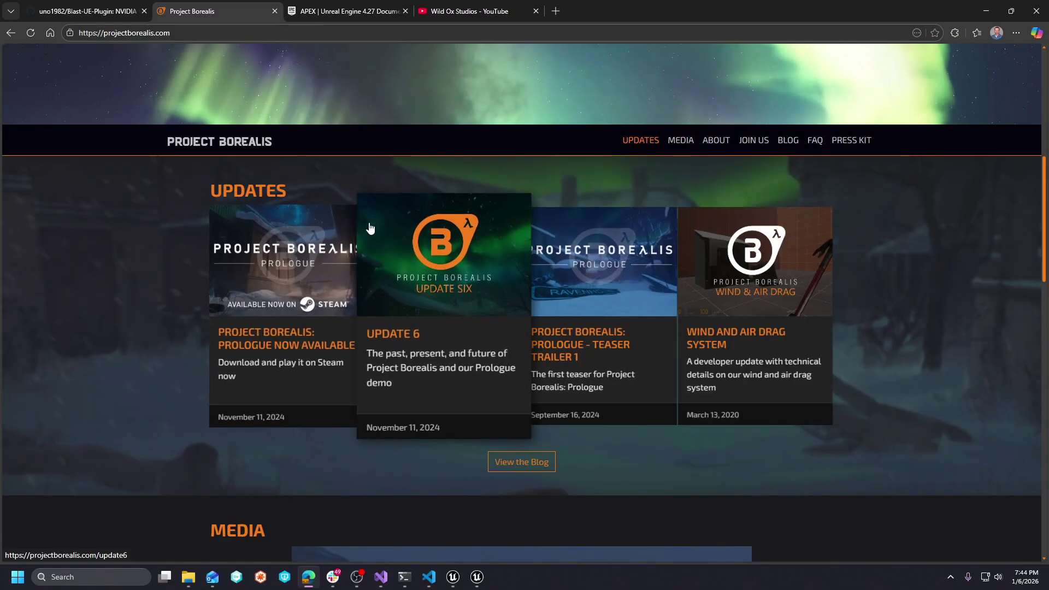
Step: Return to the Blast-UE-Plugin repository and highlight the README note about the main branch
left_click(110, 12)
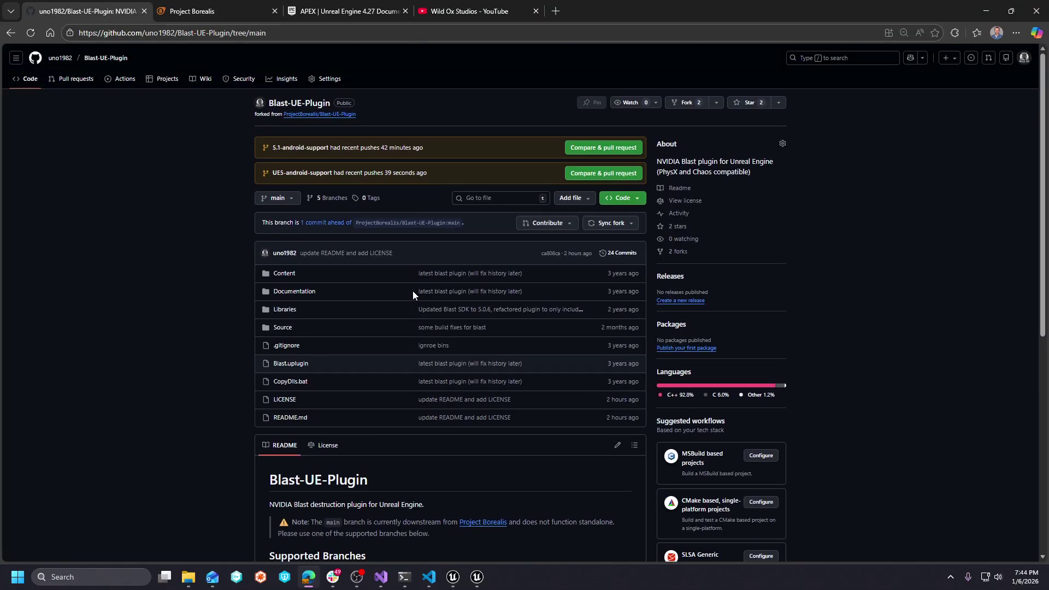
scroll(414, 292, "down", 5)
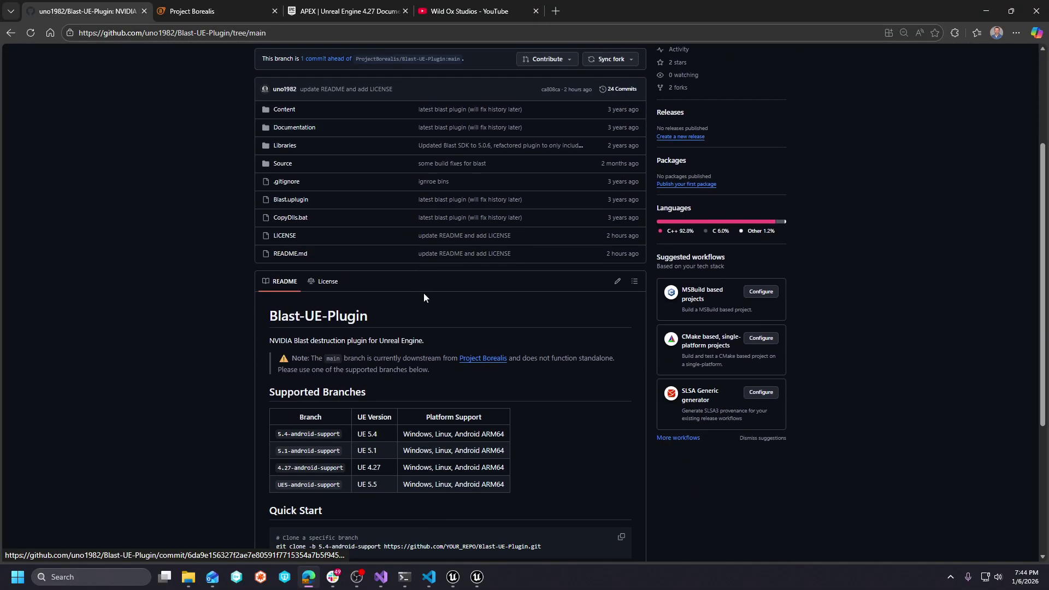
scroll(424, 295, "up", 5)
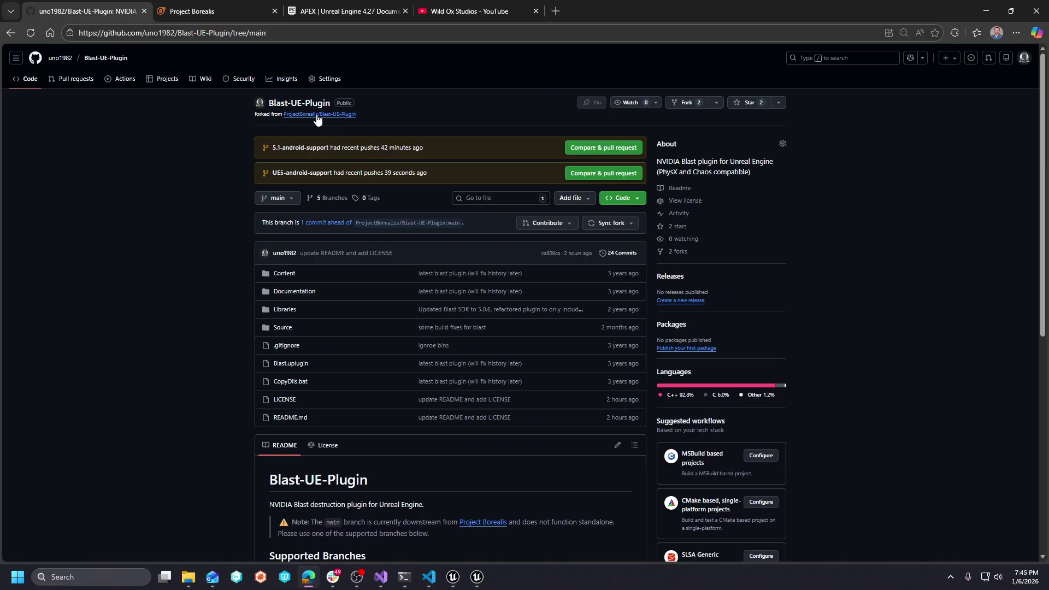
mouse_move(317, 116)
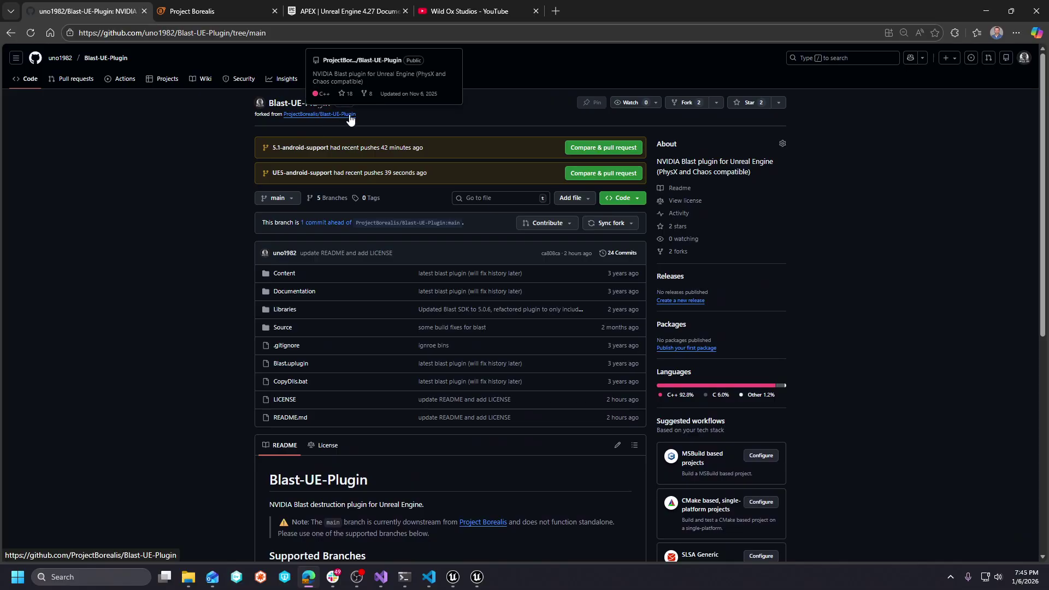
scroll(503, 150, "down", 1)
scroll(503, 149, "down", 1)
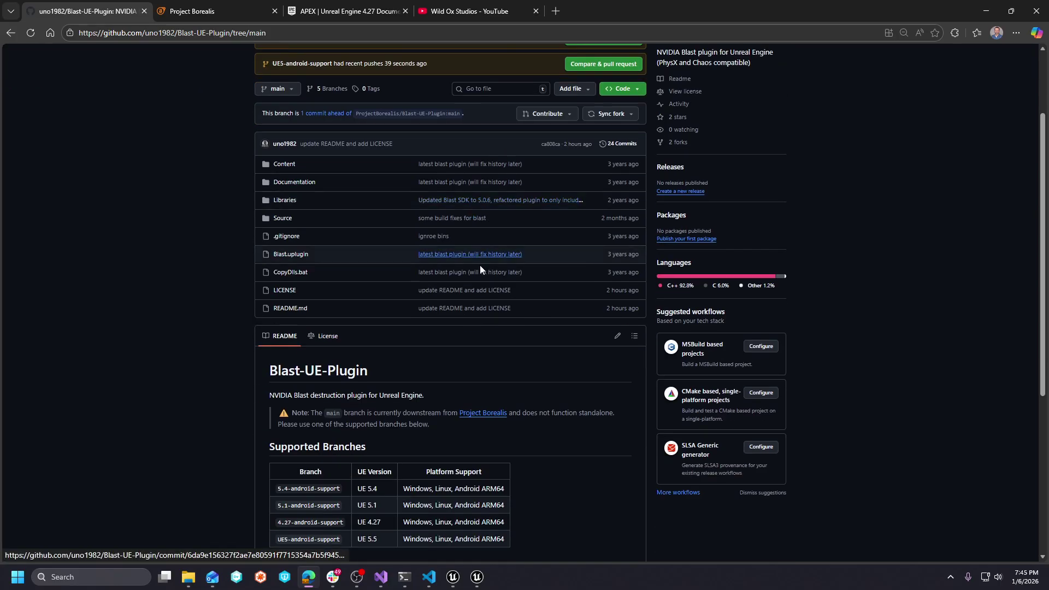
scroll(492, 280, "down", 2)
scroll(497, 288, "down", 2)
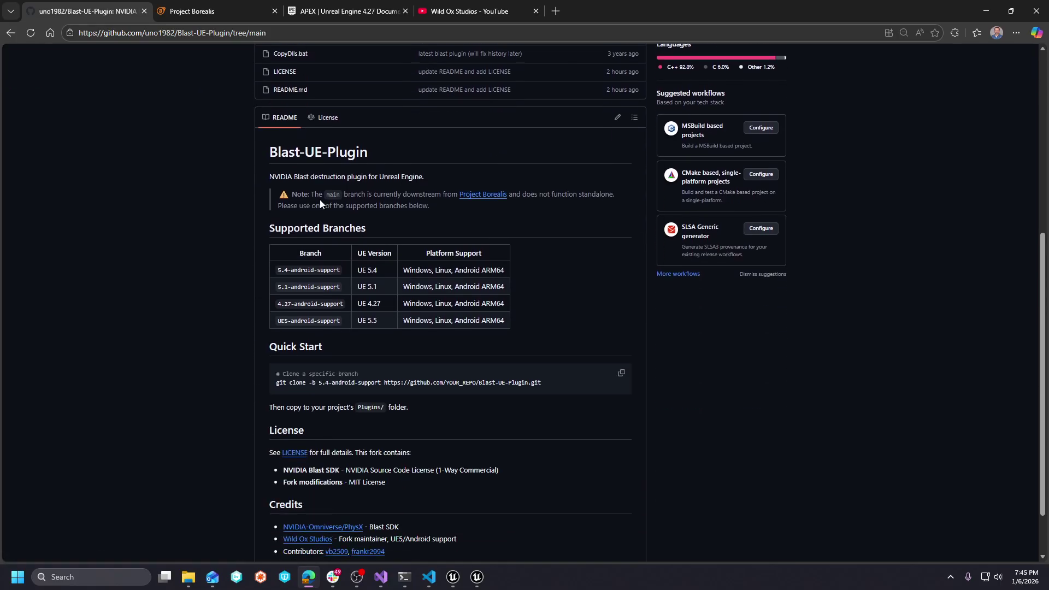
left_click_drag(448, 209, 274, 196)
left_click(460, 212)
Step: Scroll through the README's Supported Branches table (UE 5.4, 5.1, 4.27, 5.5) and Quick Start steps
scroll(502, 221, "down", 1)
scroll(522, 188, "up", 2)
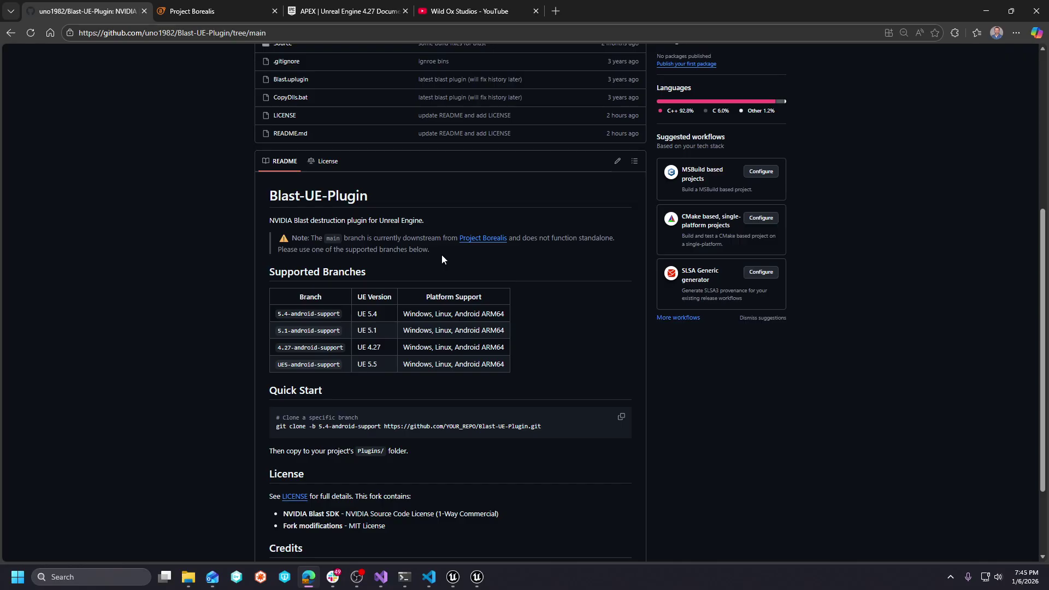
scroll(442, 259, "down", 1)
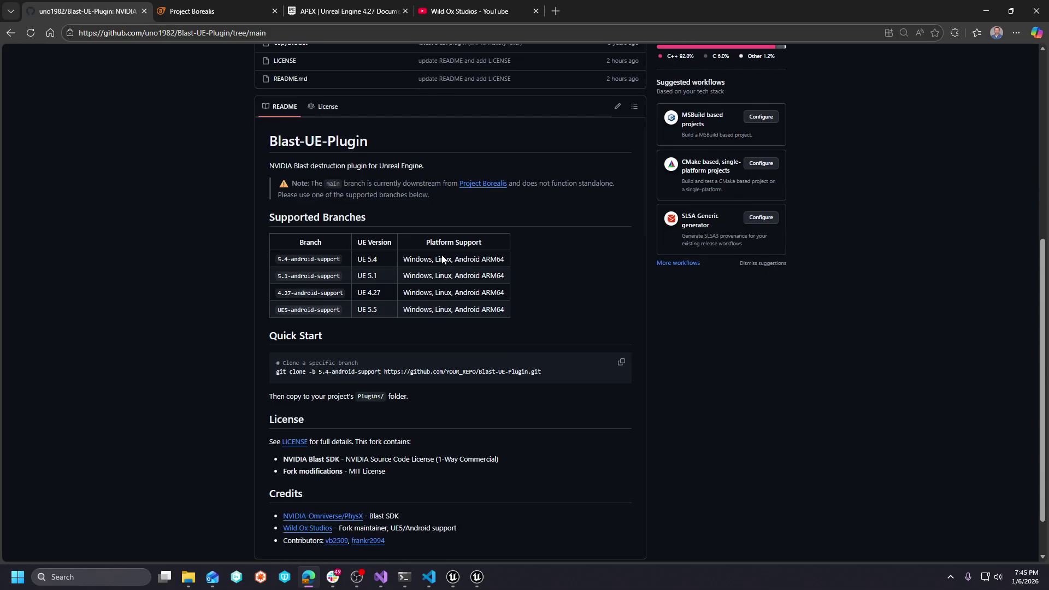
scroll(432, 265, "up", 2)
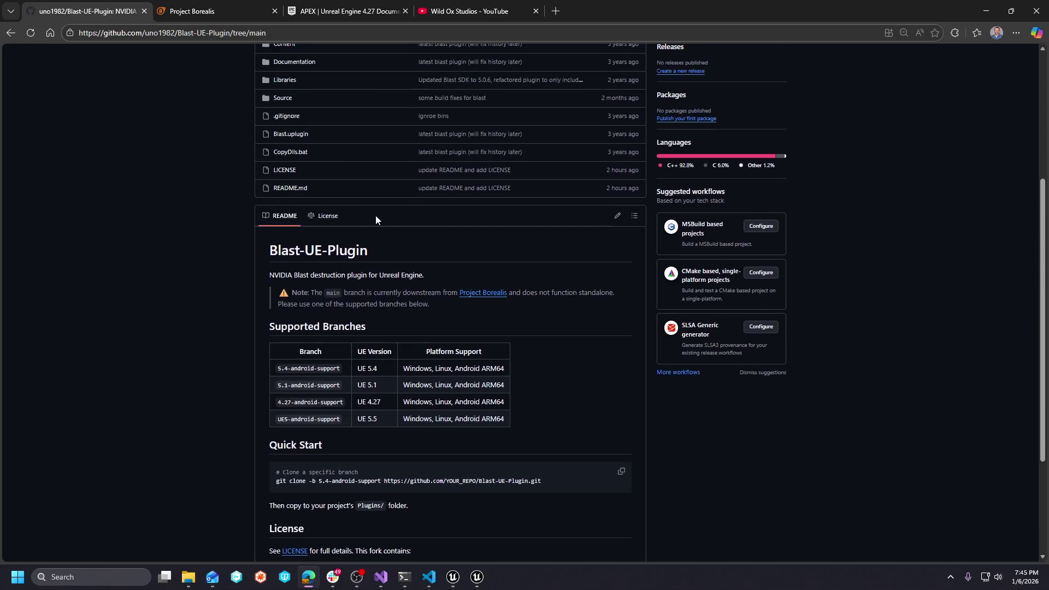
scroll(420, 304, "down", 1)
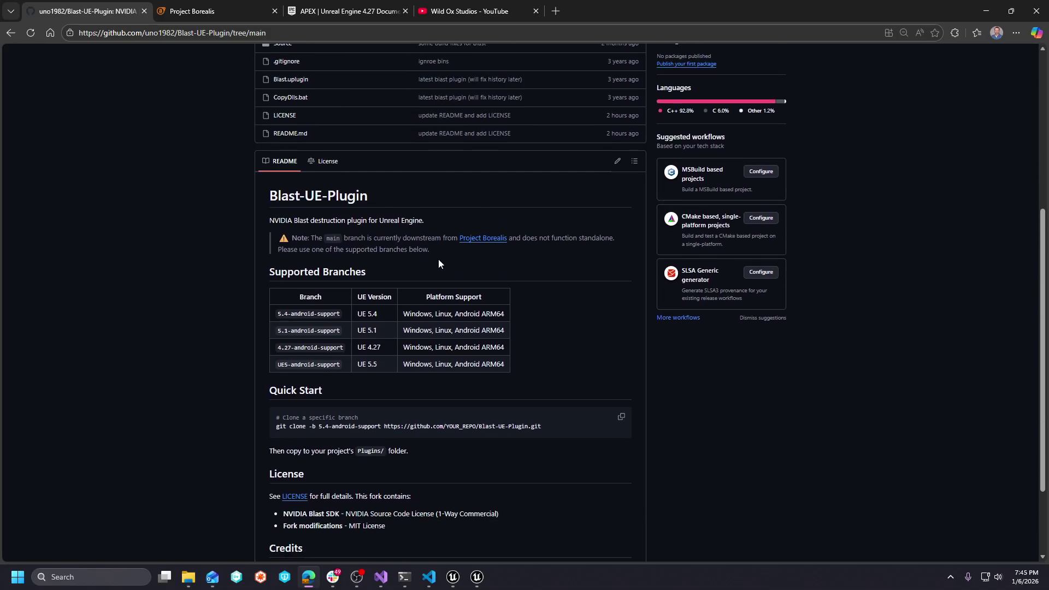
scroll(440, 273, "down", 1)
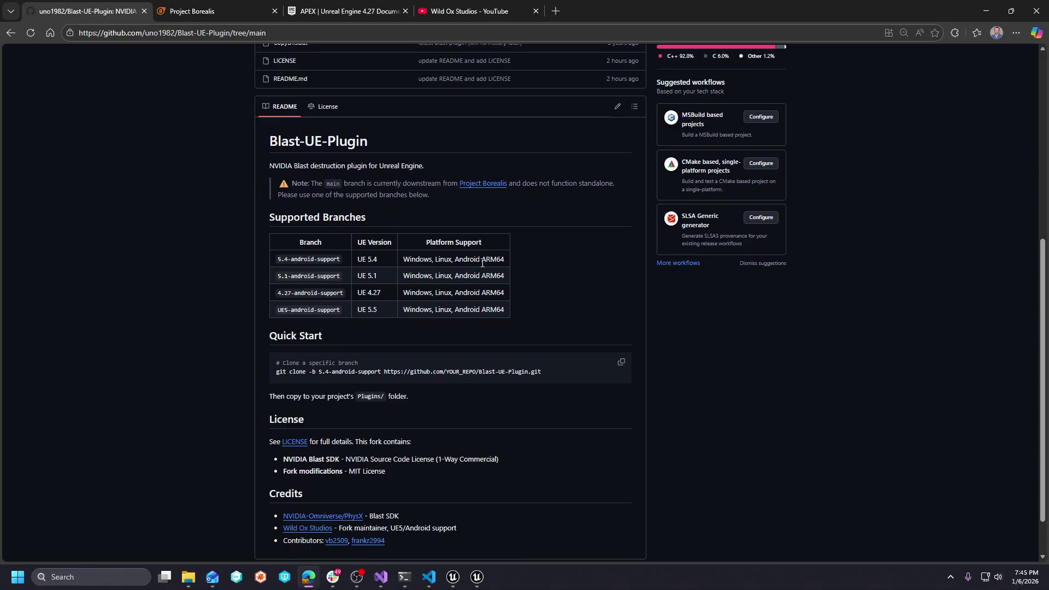
scroll(489, 303, "up", 5)
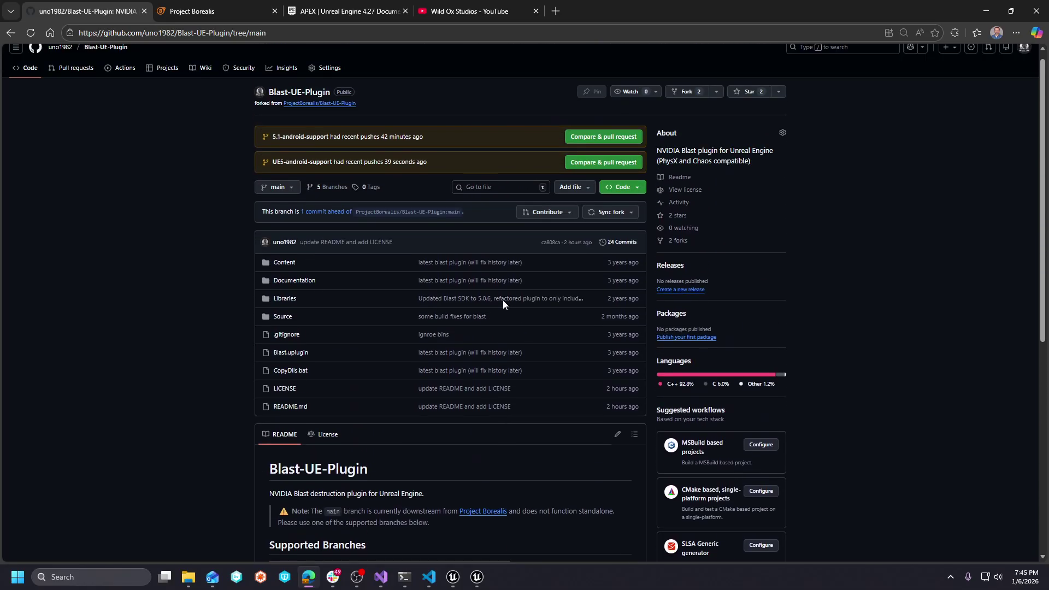
scroll(441, 202, "down", 3)
scroll(385, 294, "down", 3)
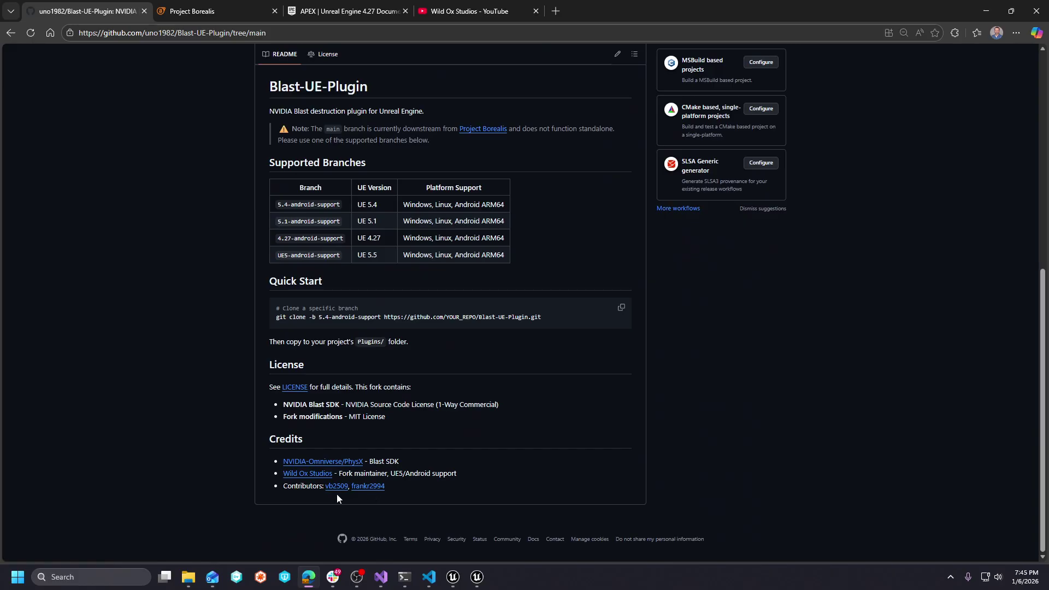
scroll(491, 470, "up", 7)
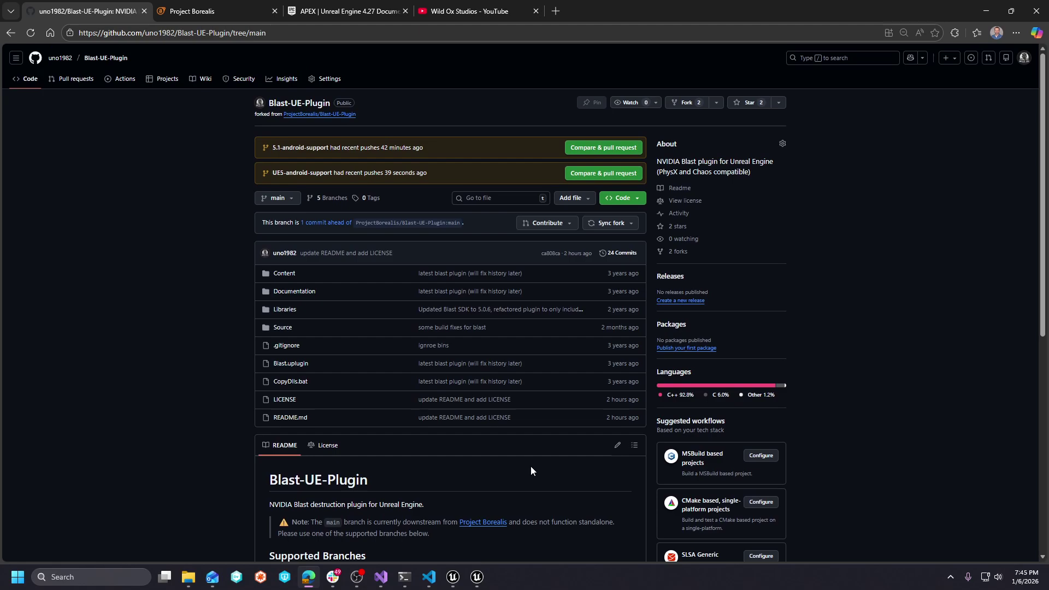
scroll(599, 401, "down", 7)
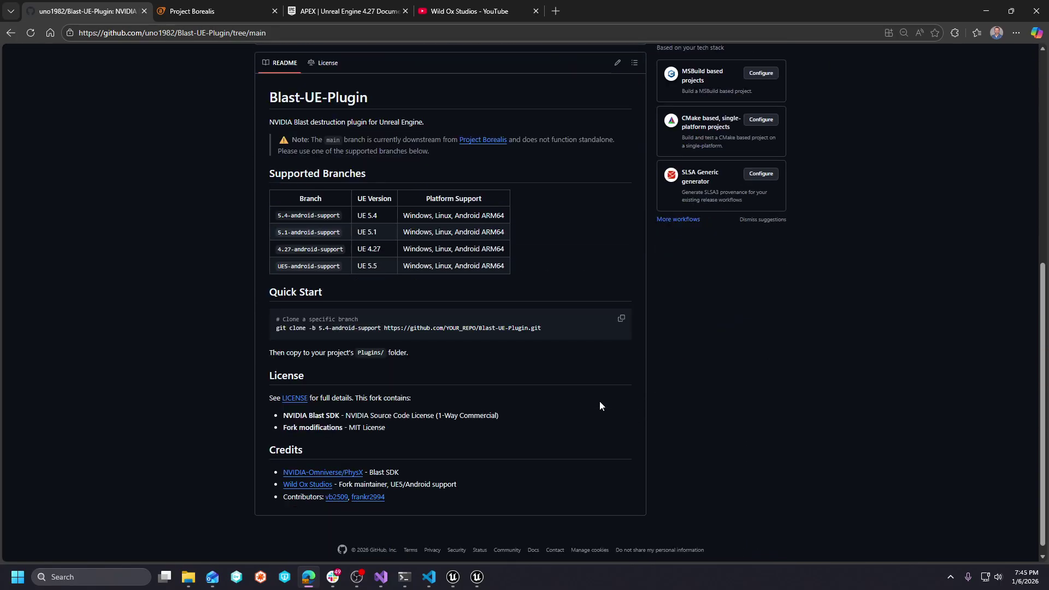
scroll(588, 402, "up", 6)
scroll(588, 402, "down", 2)
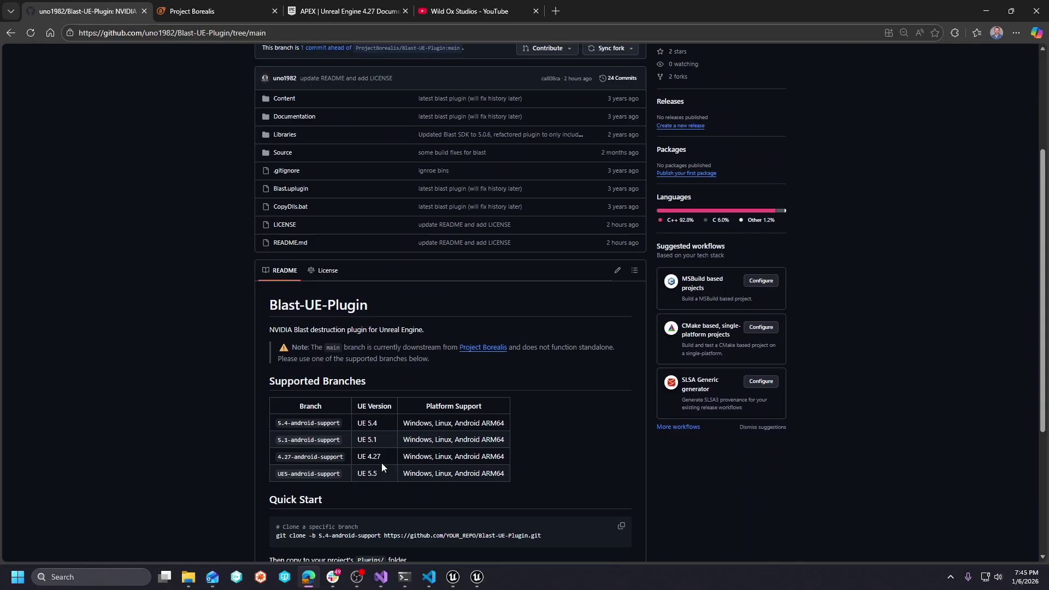
scroll(395, 485, "down", 4)
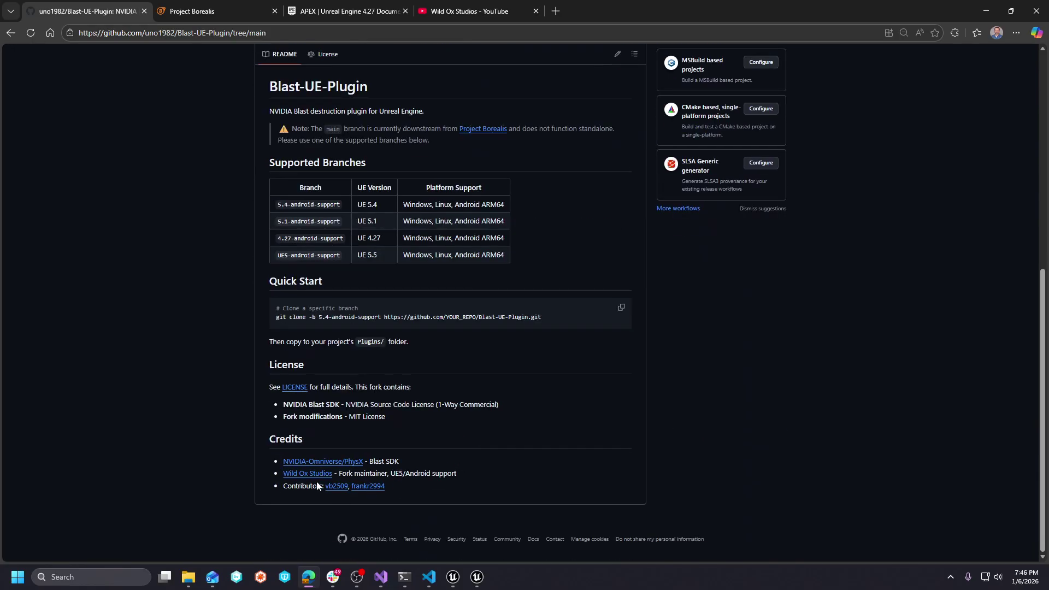
scroll(461, 473, "up", 2)
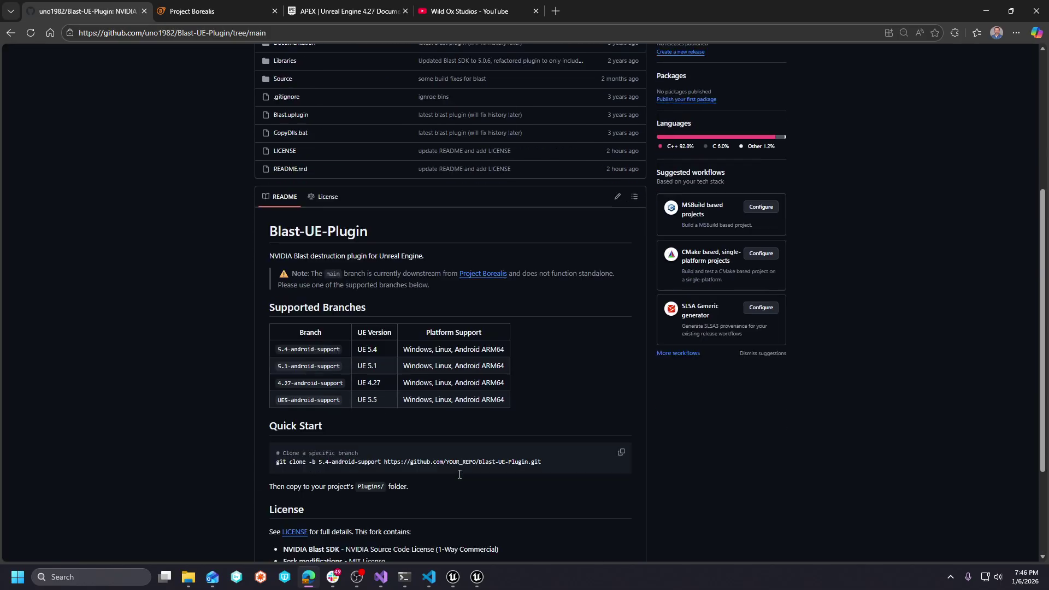
scroll(446, 387, "down", 1)
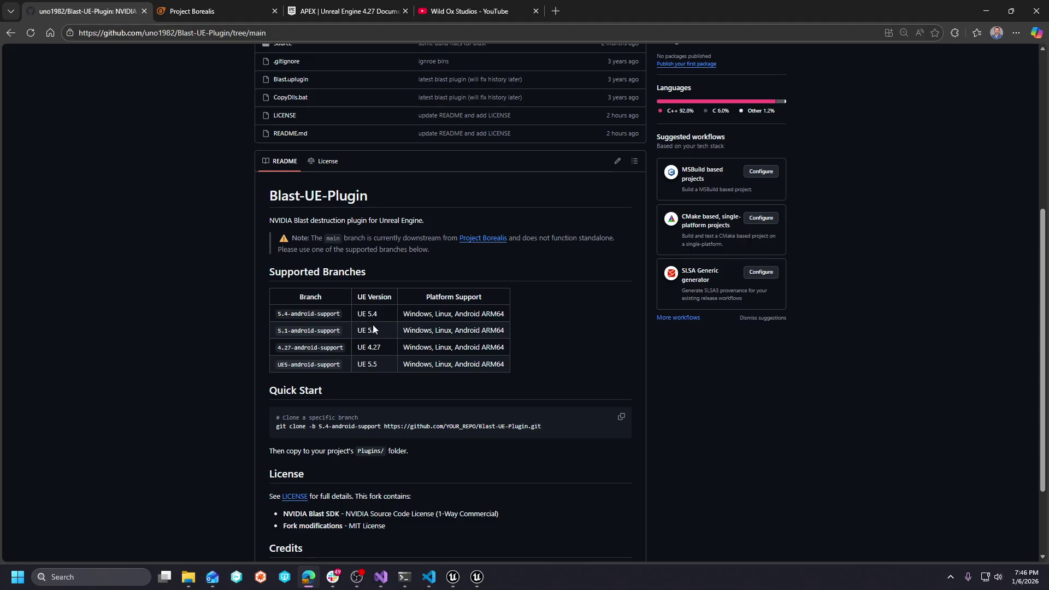
mouse_move(455, 582)
scroll(573, 352, "down", 1)
scroll(573, 352, "up", 2)
scroll(573, 352, "down", 1)
scroll(586, 363, "down", 2)
scroll(591, 395, "up", 6)
scroll(591, 396, "up", 2)
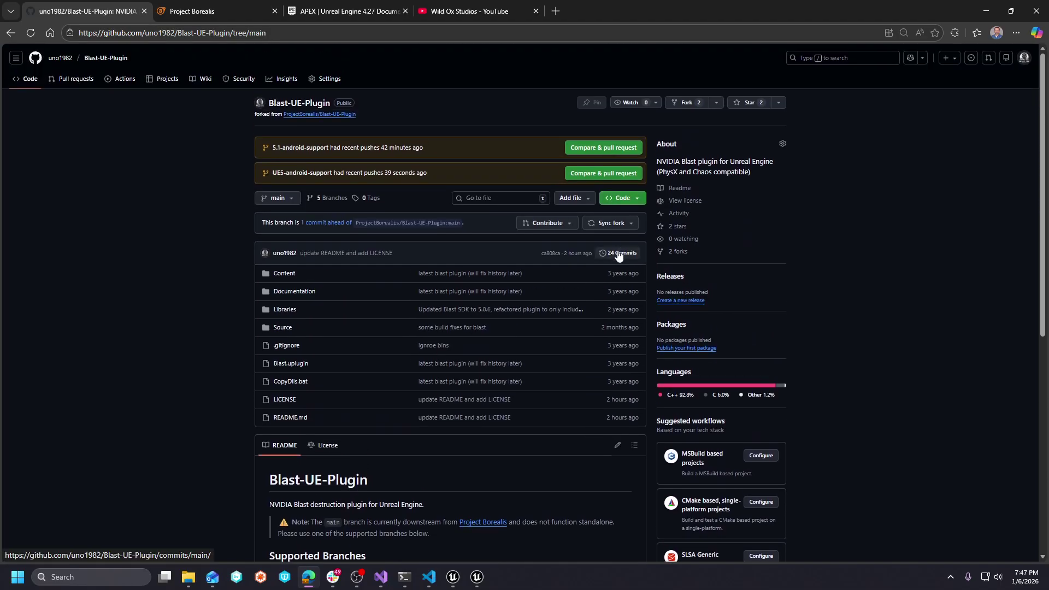
scroll(542, 392, "down", 3)
scroll(560, 407, "down", 3)
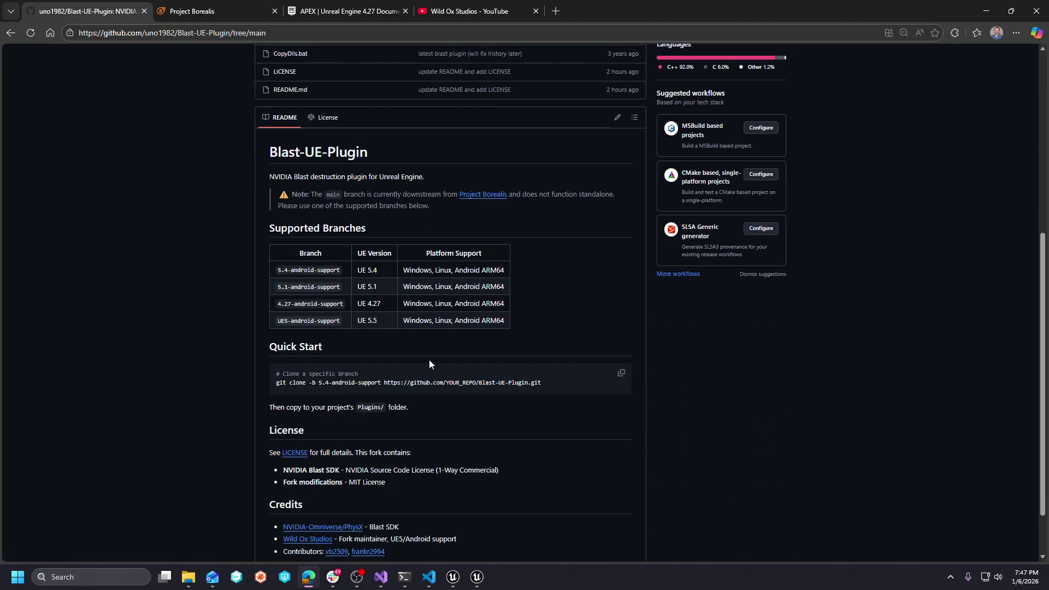
Step: Show the repository's BLAST UE PLUGIN LICENSE and scroll through its text
left_click(327, 117)
scroll(614, 341, "down", 15)
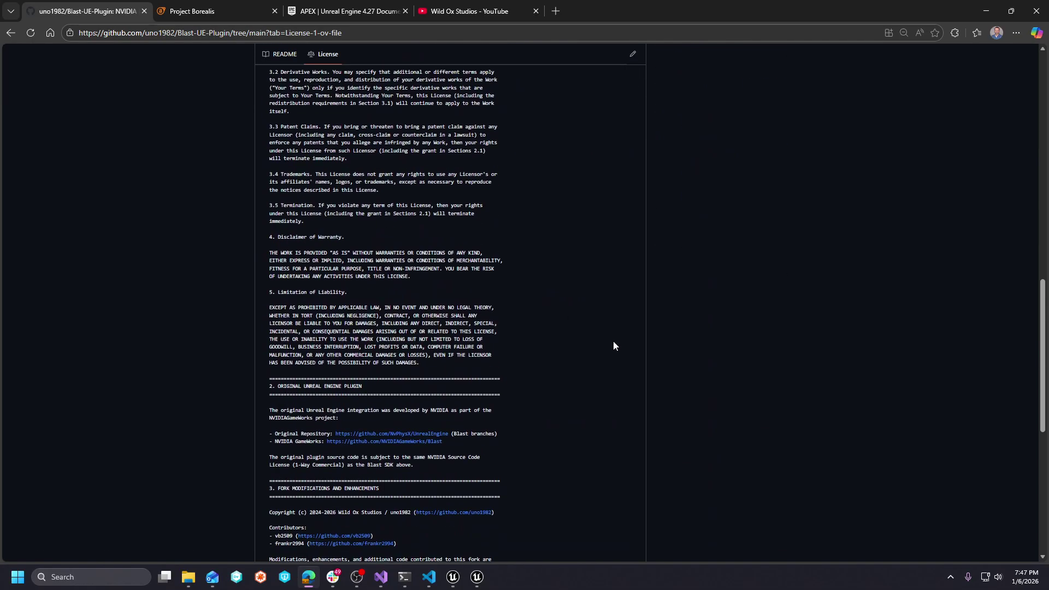
scroll(614, 343, "down", 3)
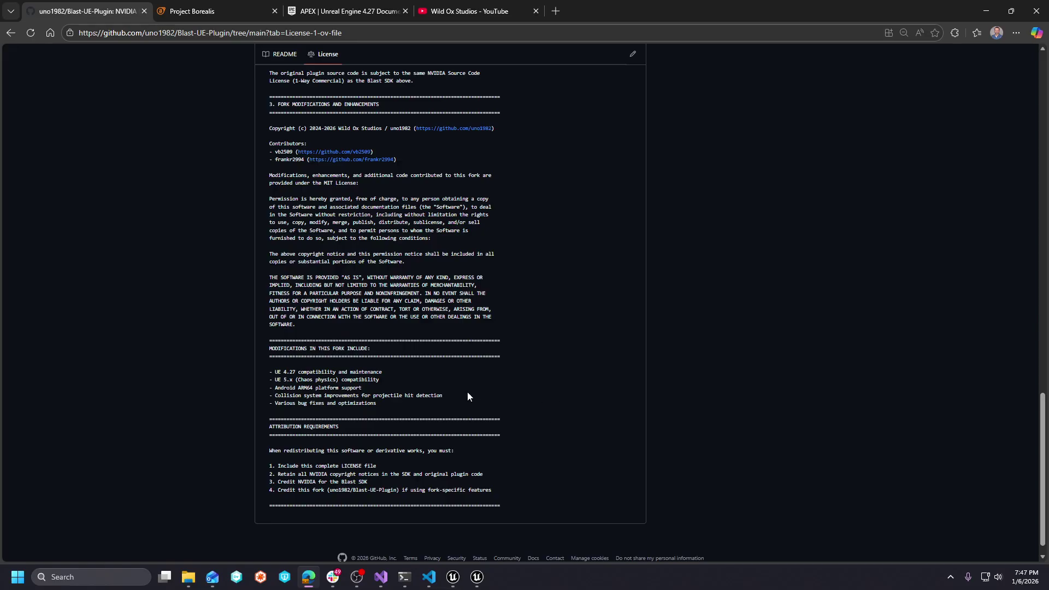
scroll(403, 458, "up", 7)
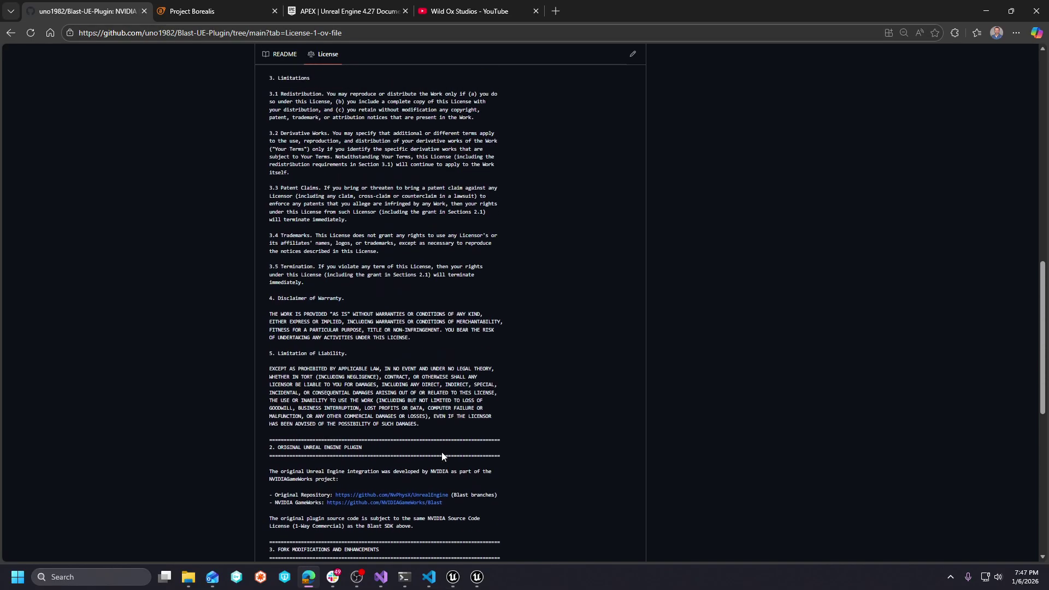
scroll(469, 424, "up", 20)
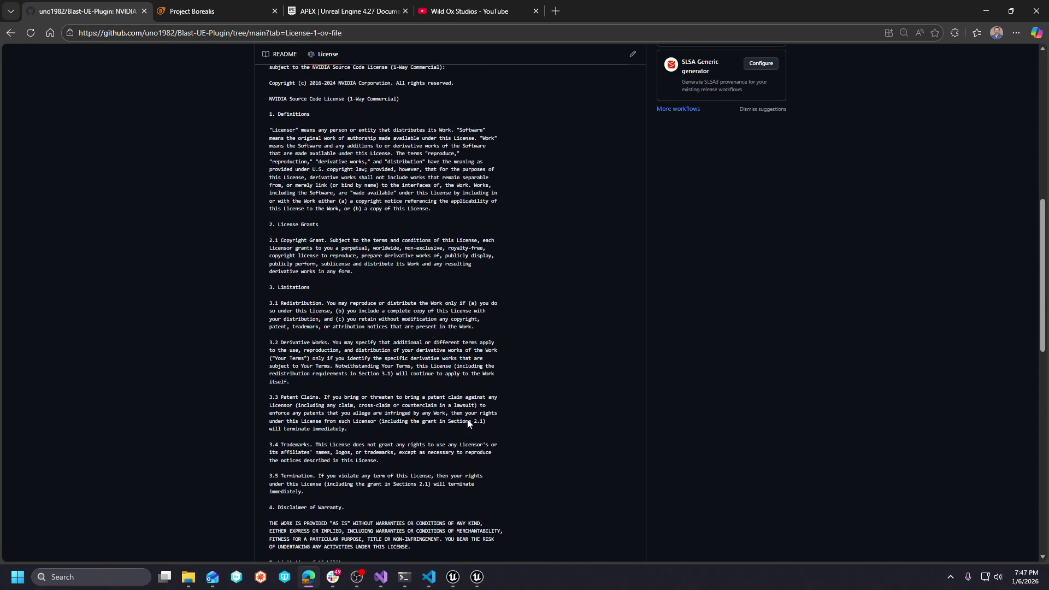
scroll(459, 419, "down", 20)
scroll(459, 420, "down", 3)
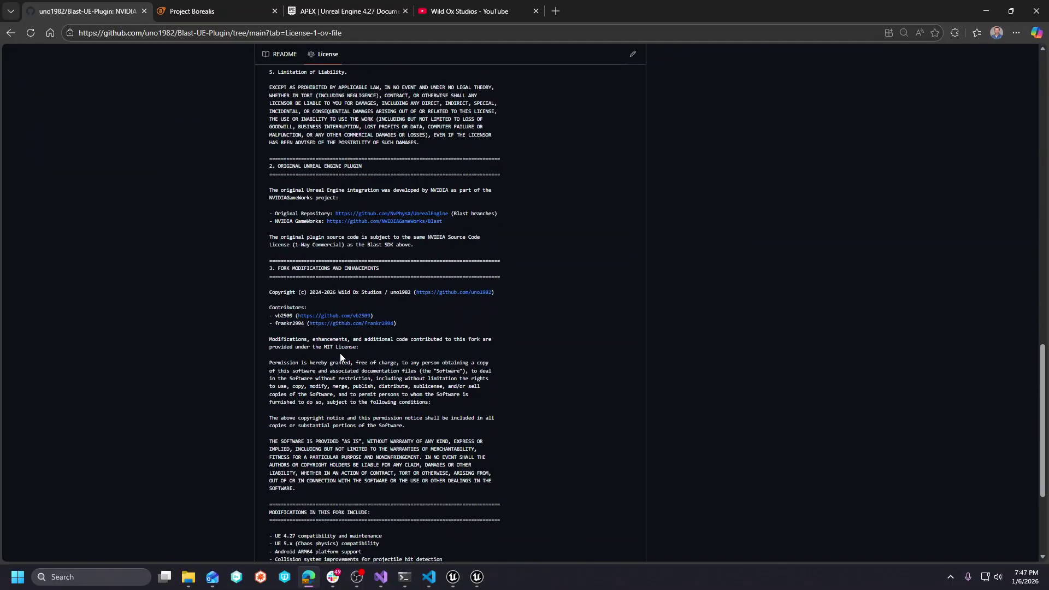
scroll(461, 316, "down", 3)
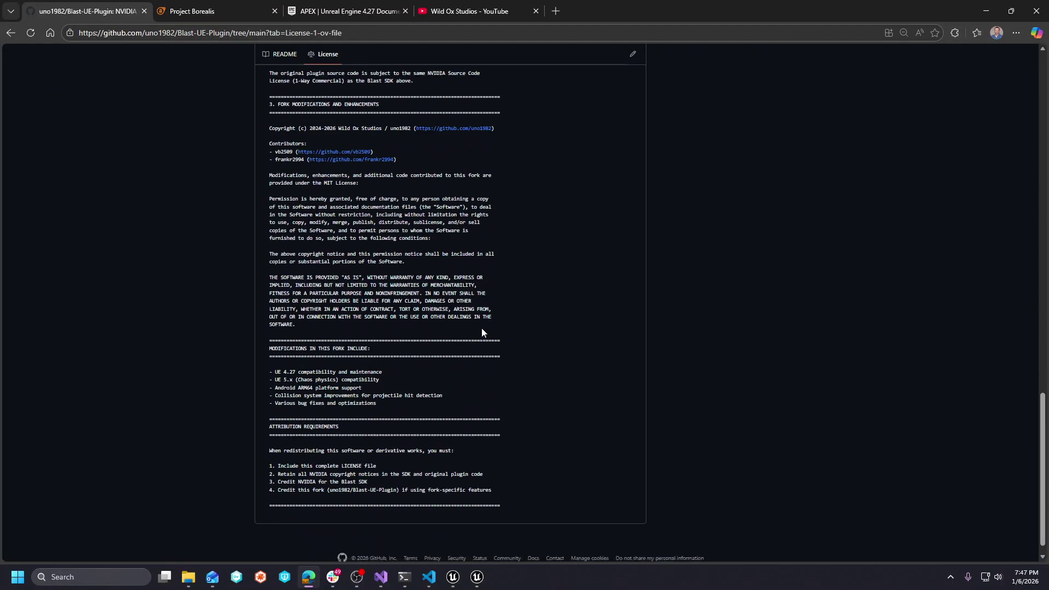
scroll(457, 300, "up", 2)
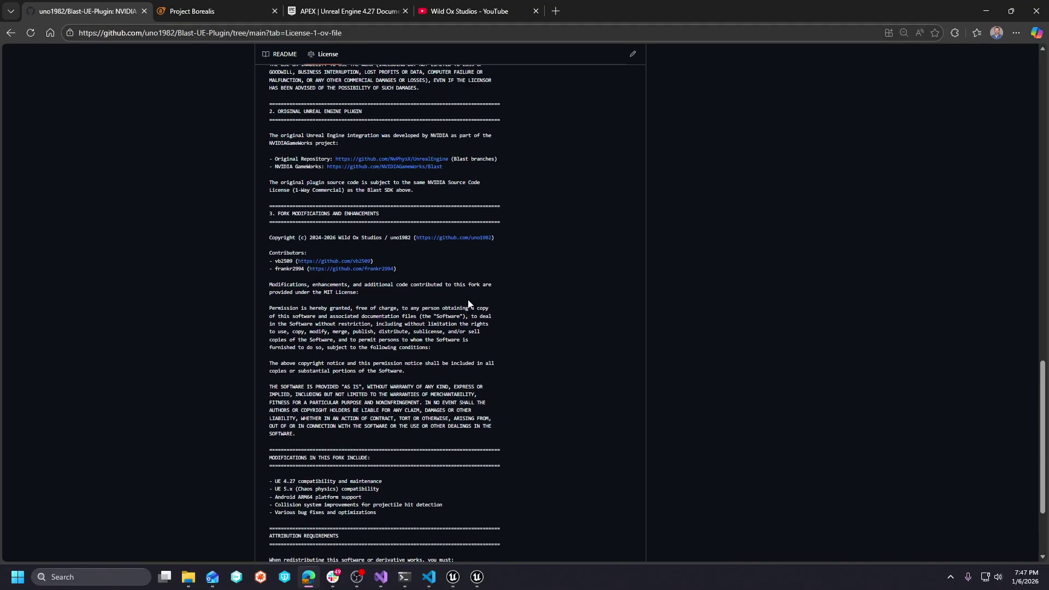
scroll(470, 300, "up", 2)
scroll(541, 311, "down", 4)
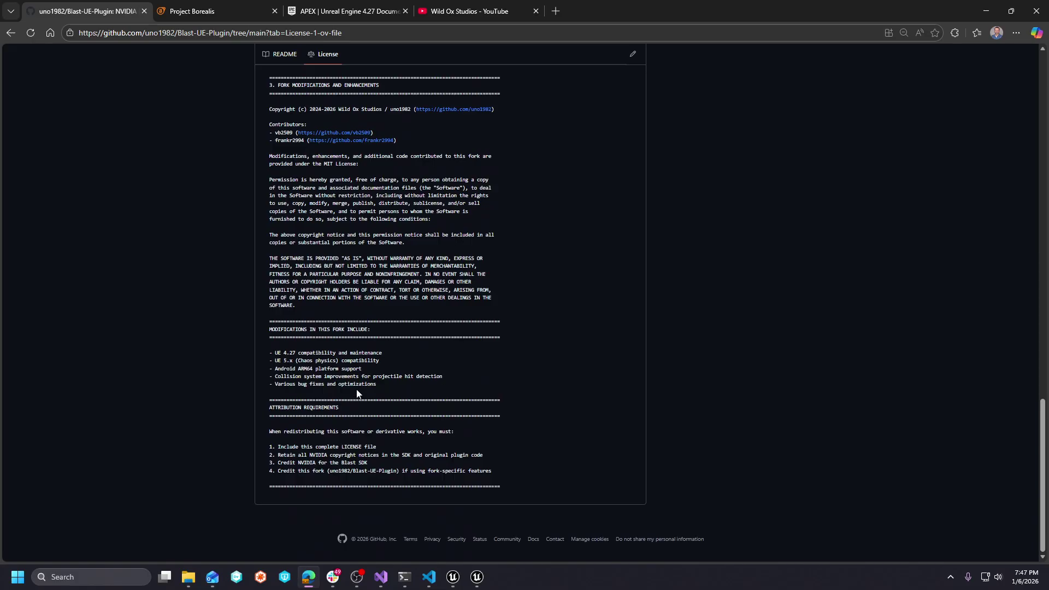
Step: Highlight the license lines listing the fork modifications, then scroll back to the top
left_click_drag(339, 393, 244, 324)
left_click(392, 408)
left_click_drag(519, 472, 233, 393)
left_click(542, 363)
scroll(498, 392, "up", 15)
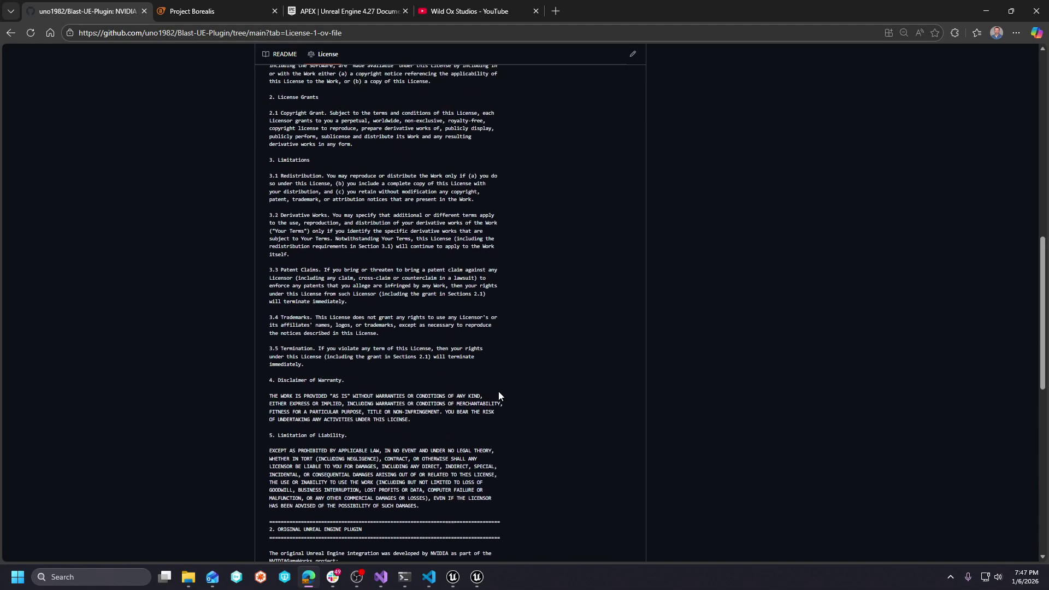
scroll(499, 392, "up", 4)
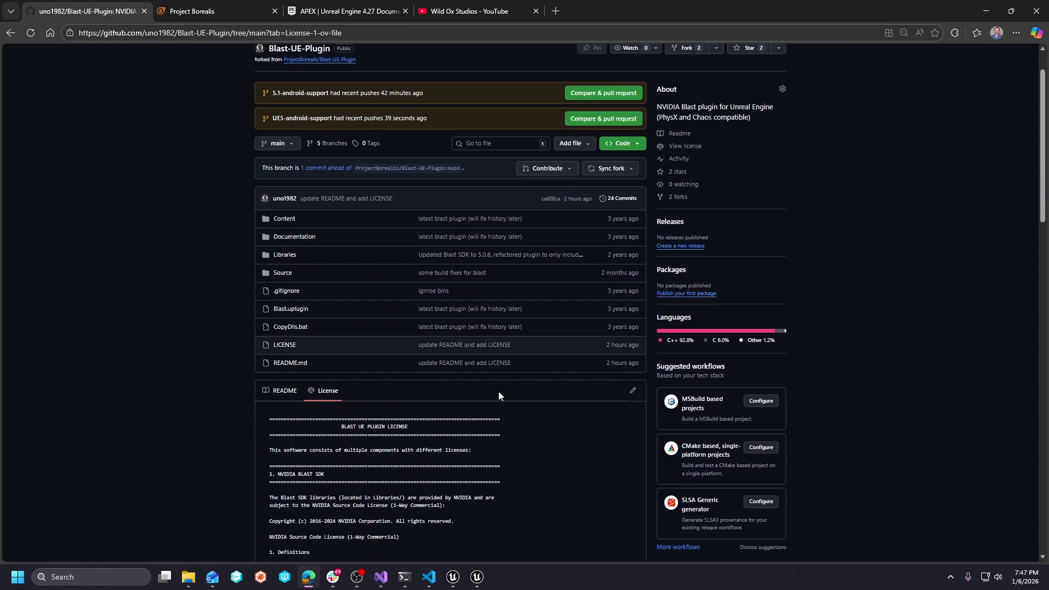
scroll(499, 394, "up", 2)
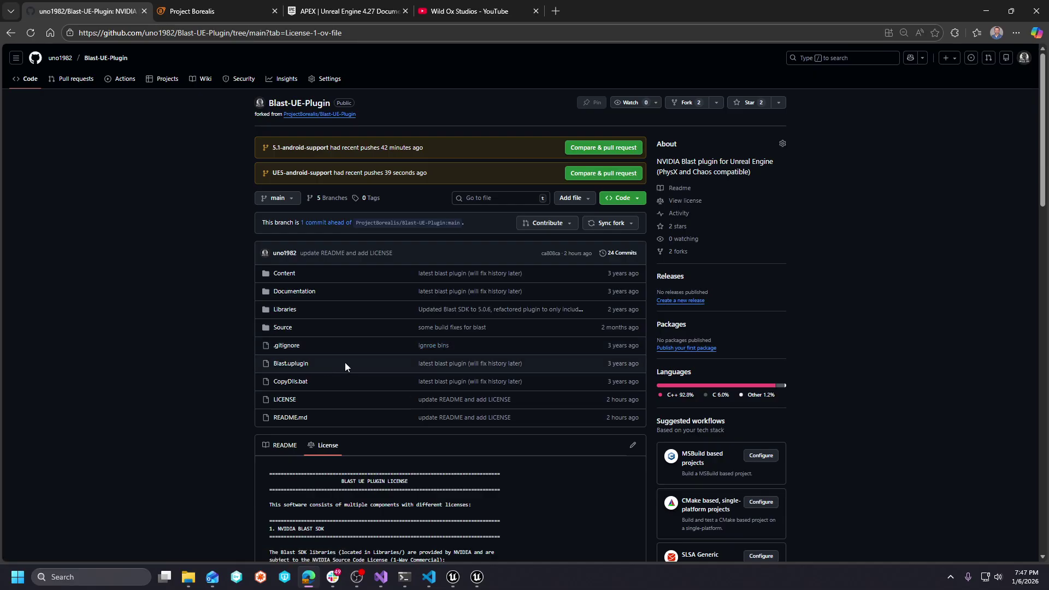
scroll(176, 303, "down", 4)
scroll(180, 308, "up", 4)
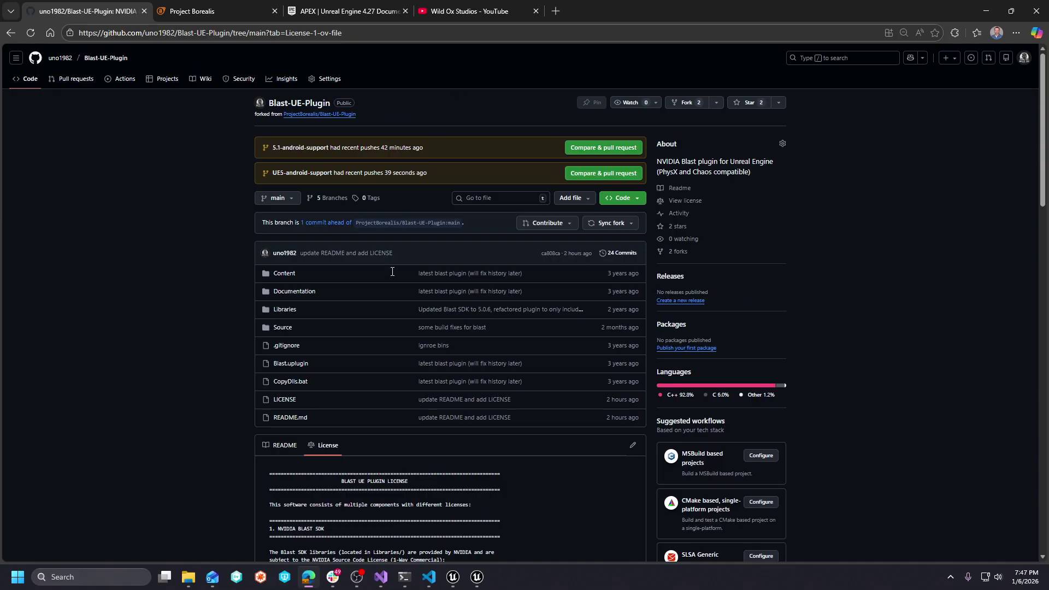
Step: In Unreal Editor, check the About dialog to confirm version 5.5.4
left_click(486, 578)
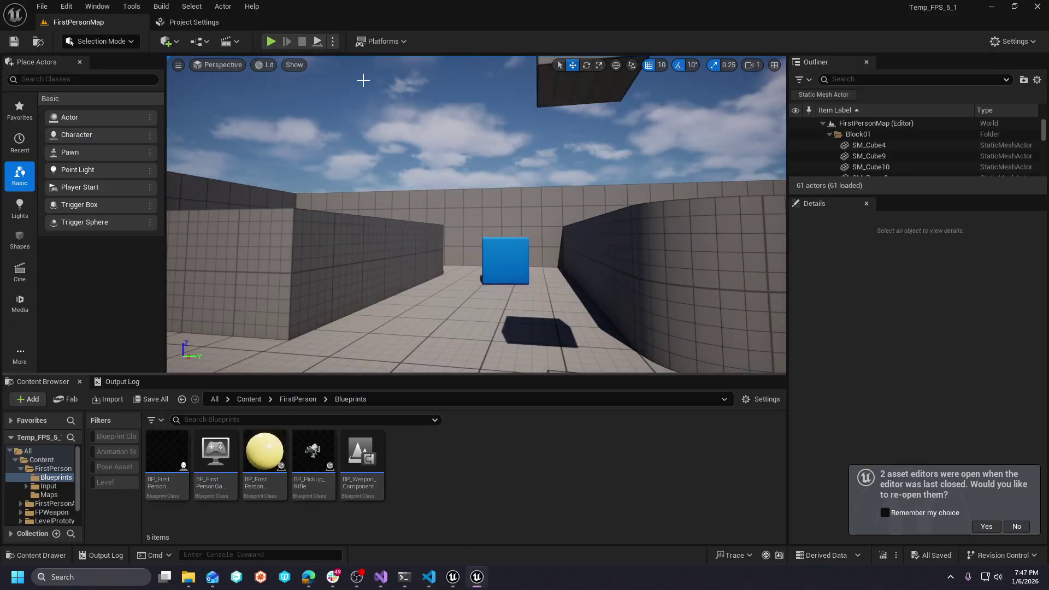
left_click(252, 6)
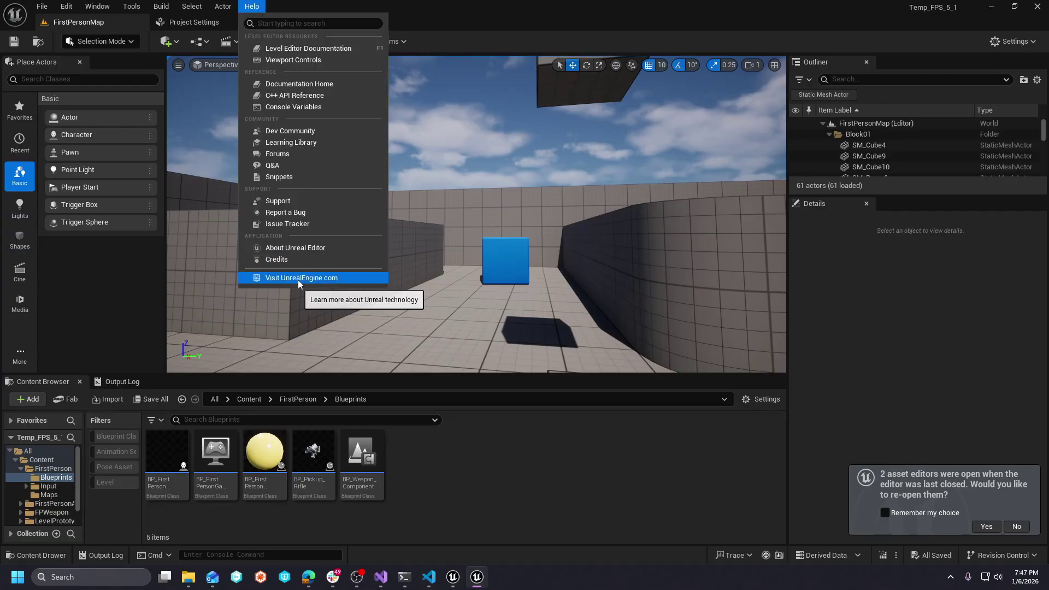
left_click(295, 247)
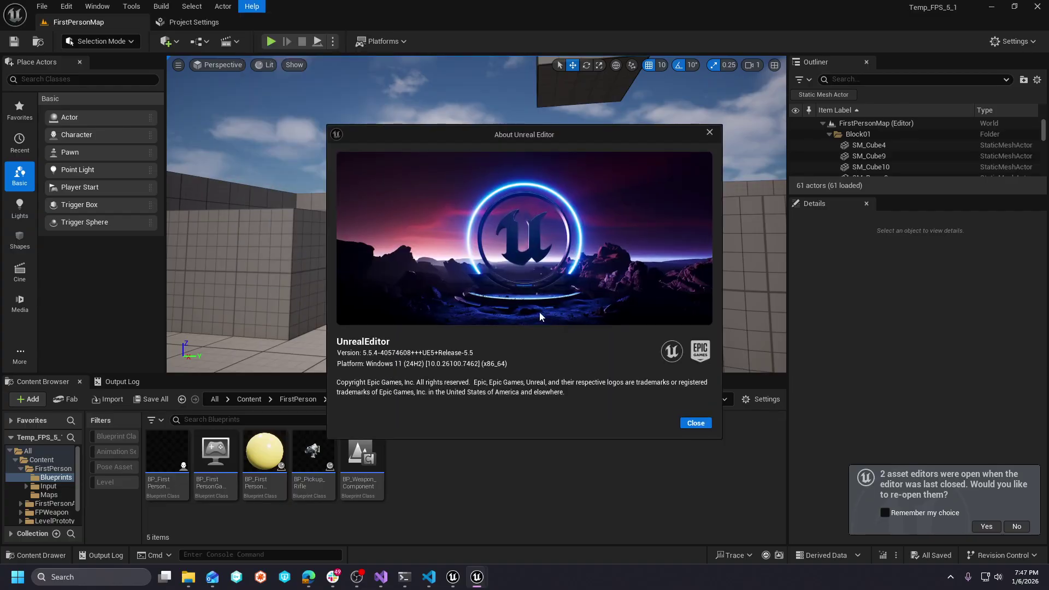
left_click(710, 132)
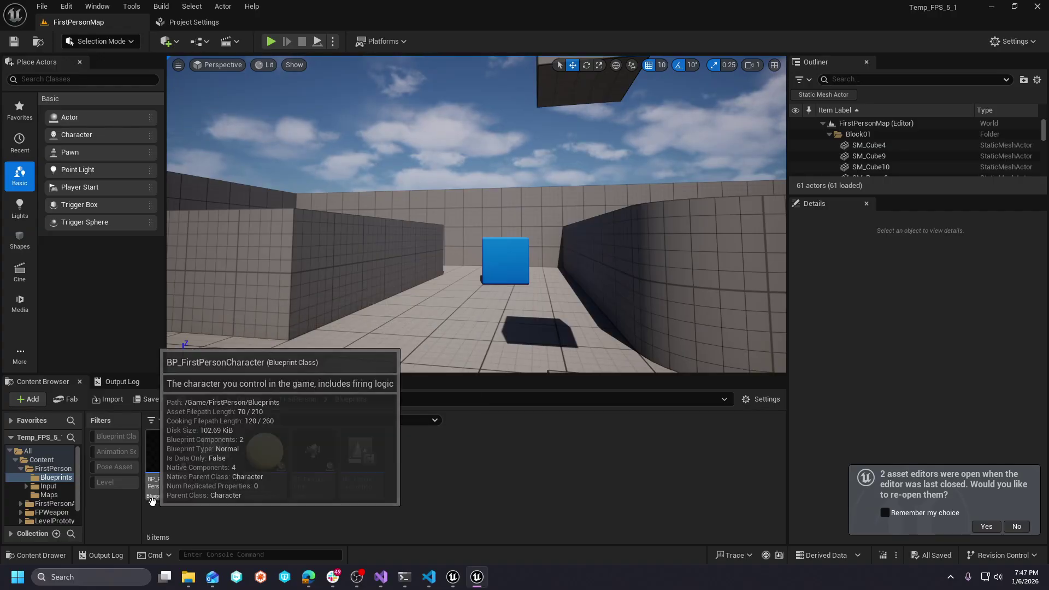
Step: Browse the Content Browser to Content > LevelPrototyping > Meshes, showing SM_Cube and SM_Cube_Blast
scroll(62, 486, "down", 1)
left_click(54, 502)
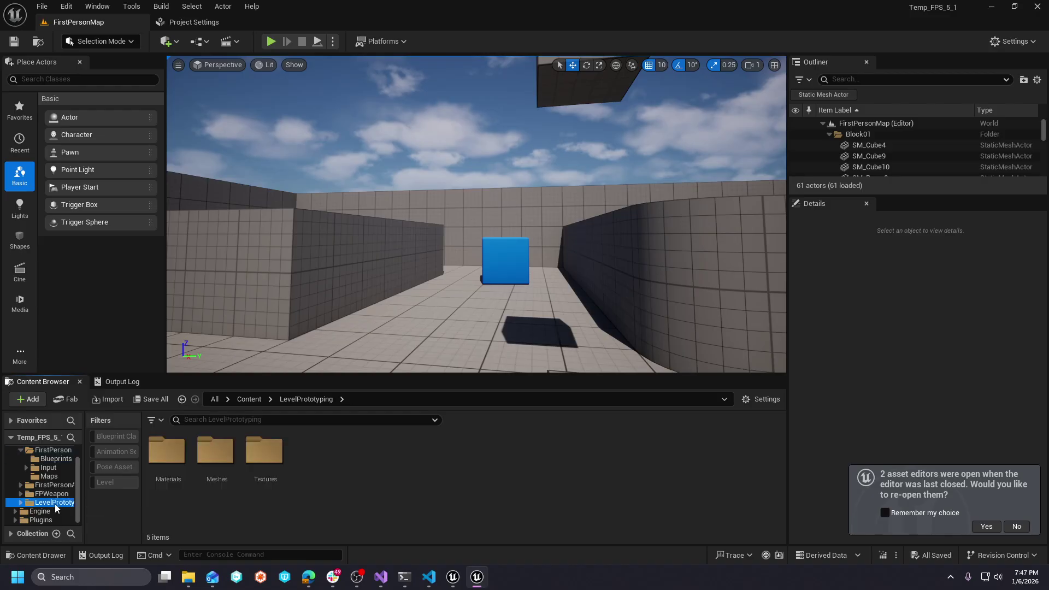
scroll(63, 502, "up", 2)
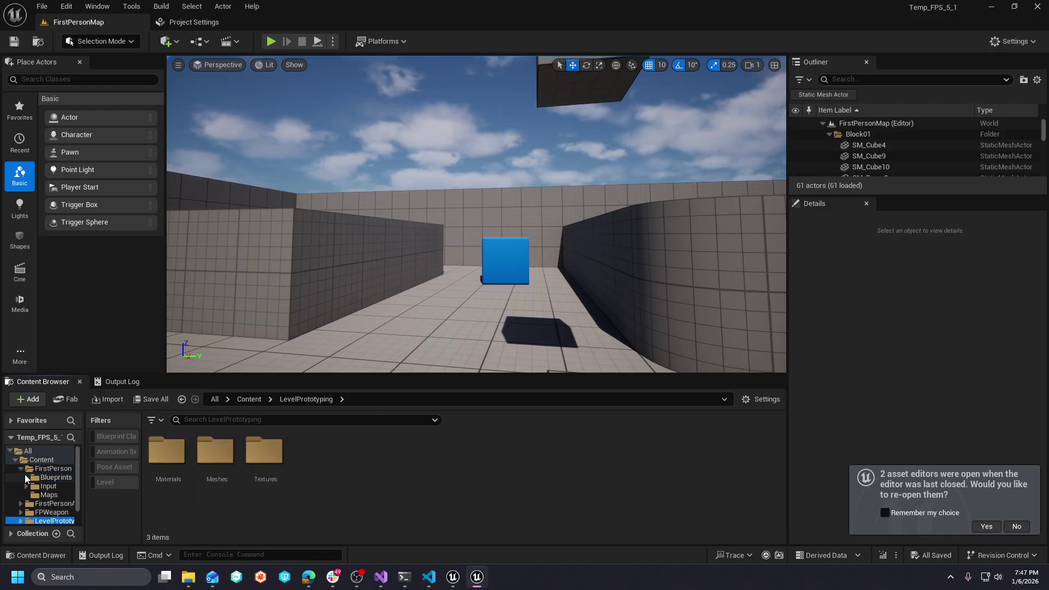
left_click(23, 495)
left_click(52, 504)
left_click(51, 521)
left_click(52, 512)
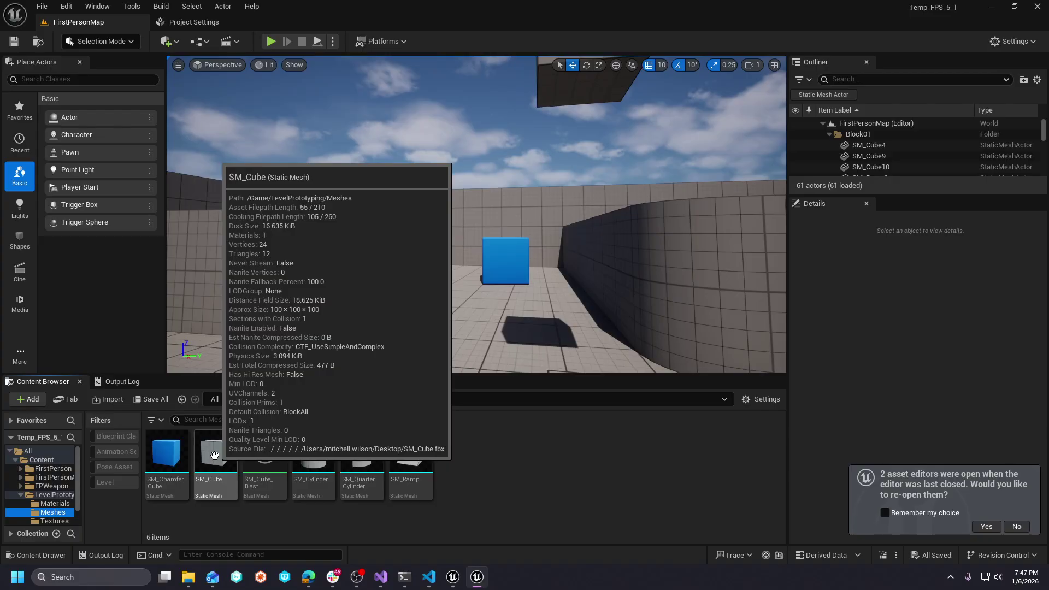
Step: Inspect the context-menu actions for SM_Cube and SM_ChamferCube without choosing any
right_click(207, 453)
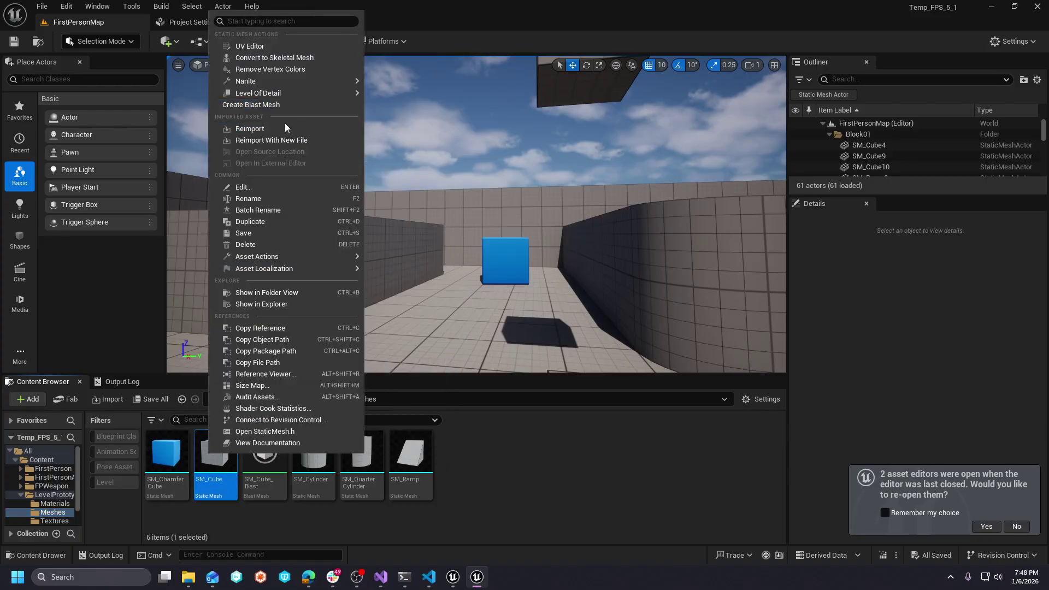
left_click(196, 494)
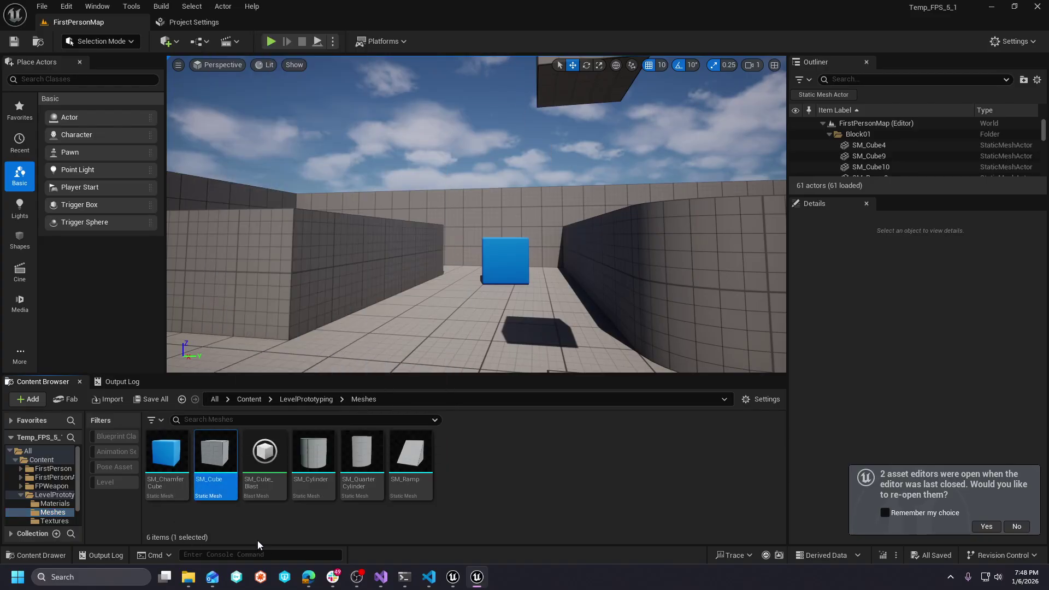
right_click(167, 459)
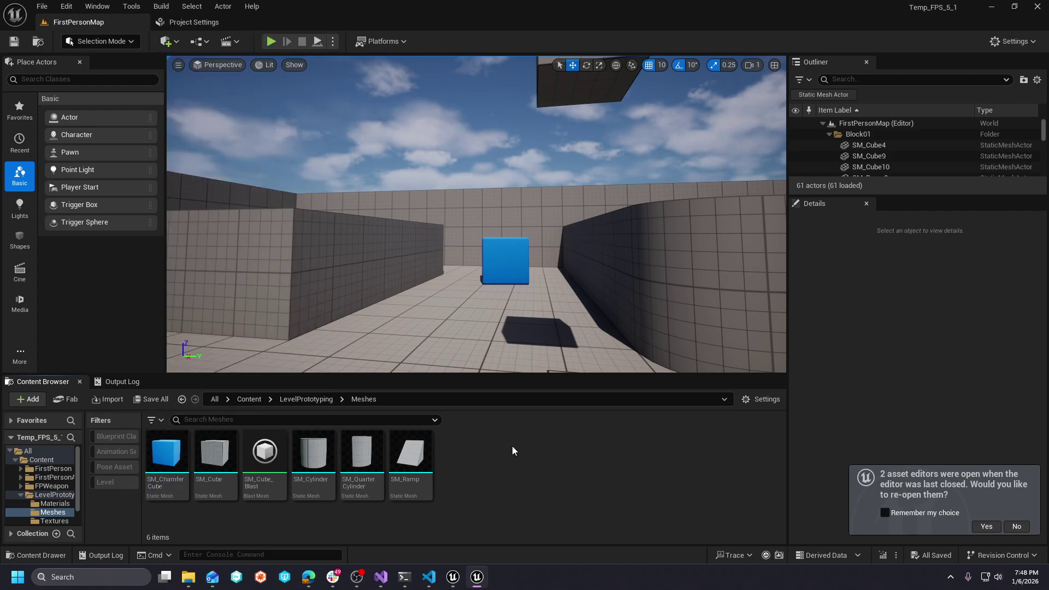
right_click(212, 464)
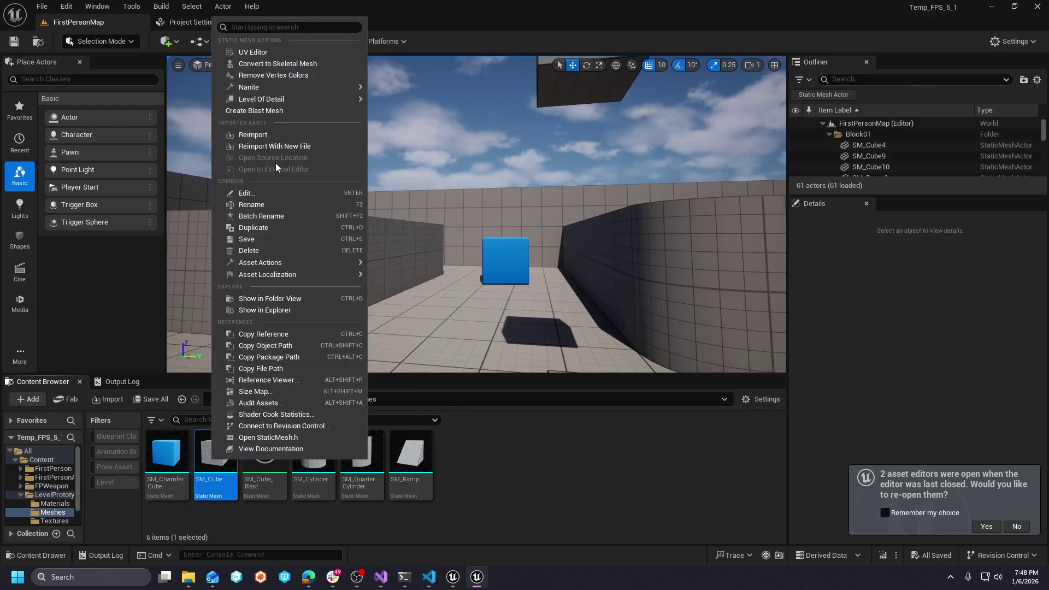
key("Escape")
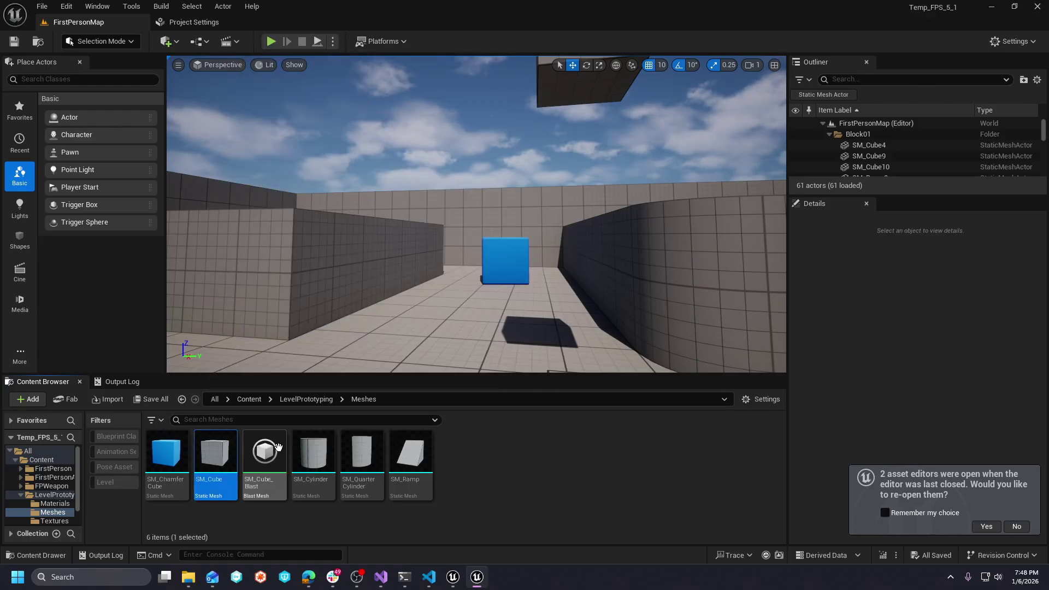
Step: Open SM_Cube_Blast, set explode amount to 0.0, and highlight chunks 6 and 10 on the cube
double_click(267, 481)
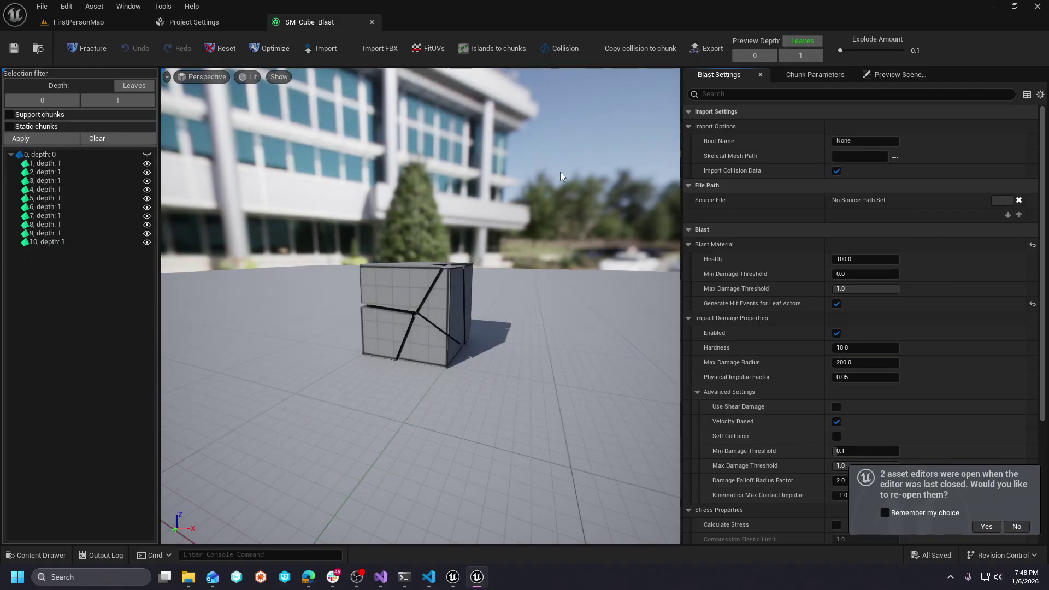
mouse_move(840, 50)
left_mouse_down()
mouse_move(874, 50)
mouse_move(834, 58)
left_mouse_up()
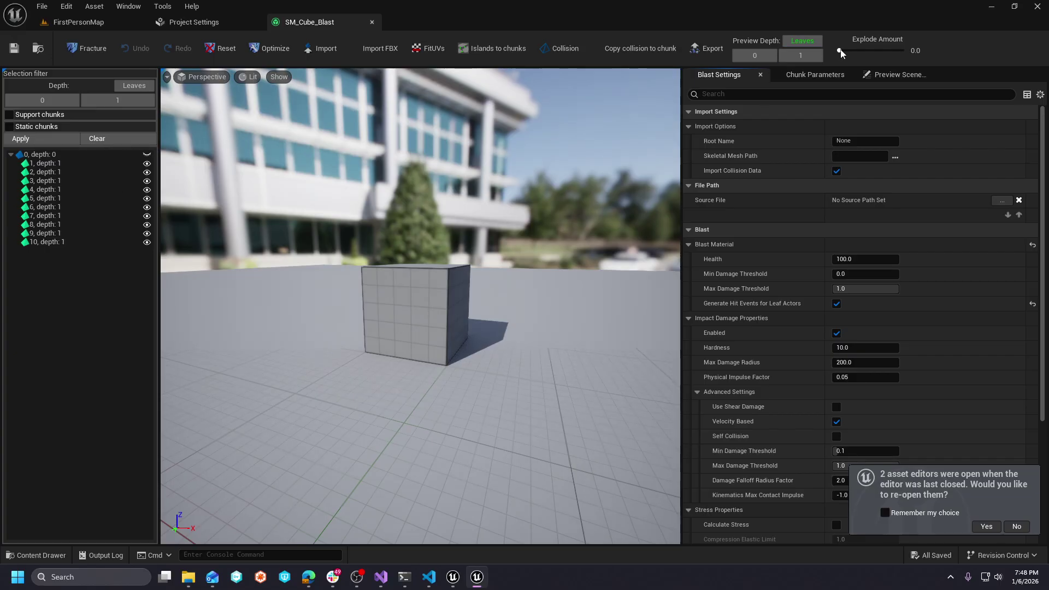
scroll(796, 271, "down", 5)
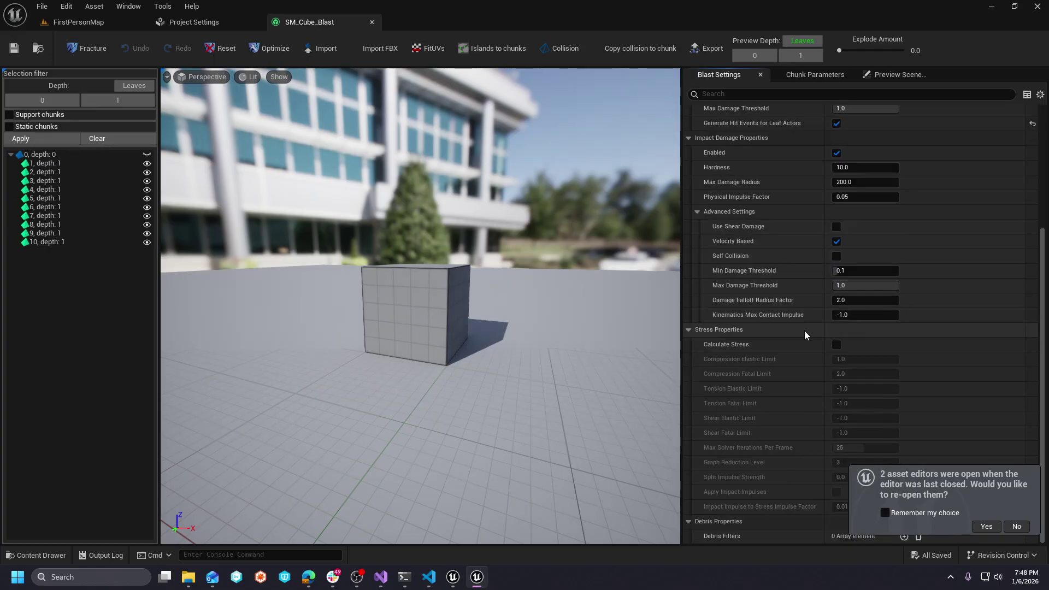
scroll(782, 332, "up", 5)
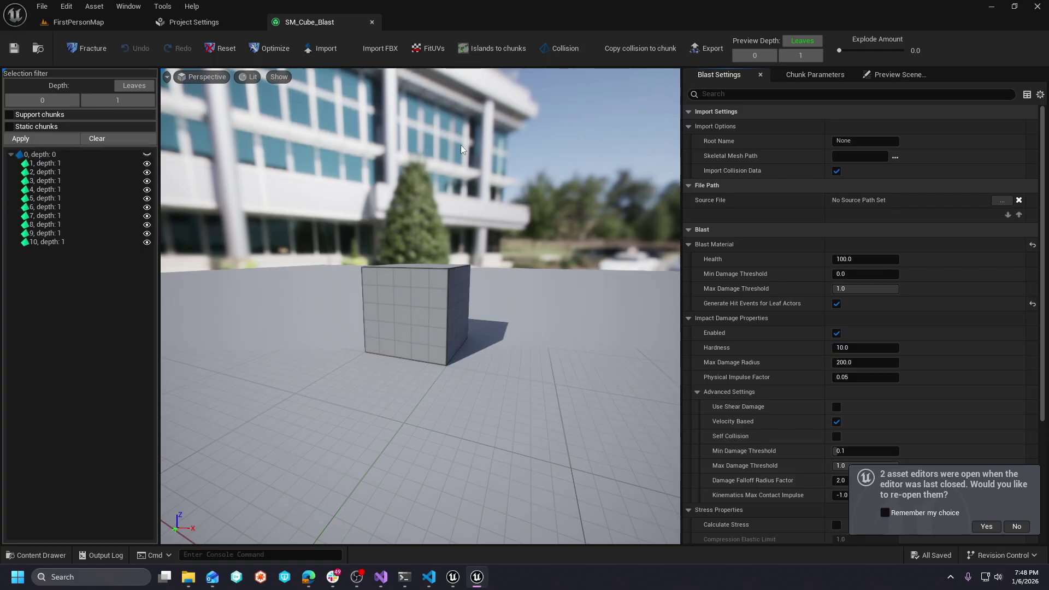
left_click(61, 207)
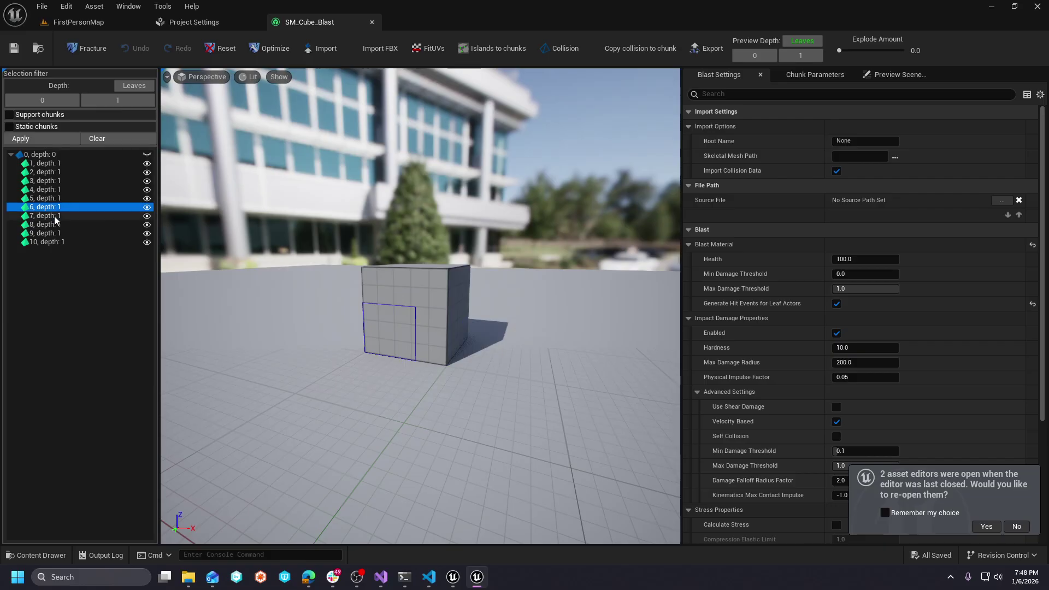
left_click(41, 242)
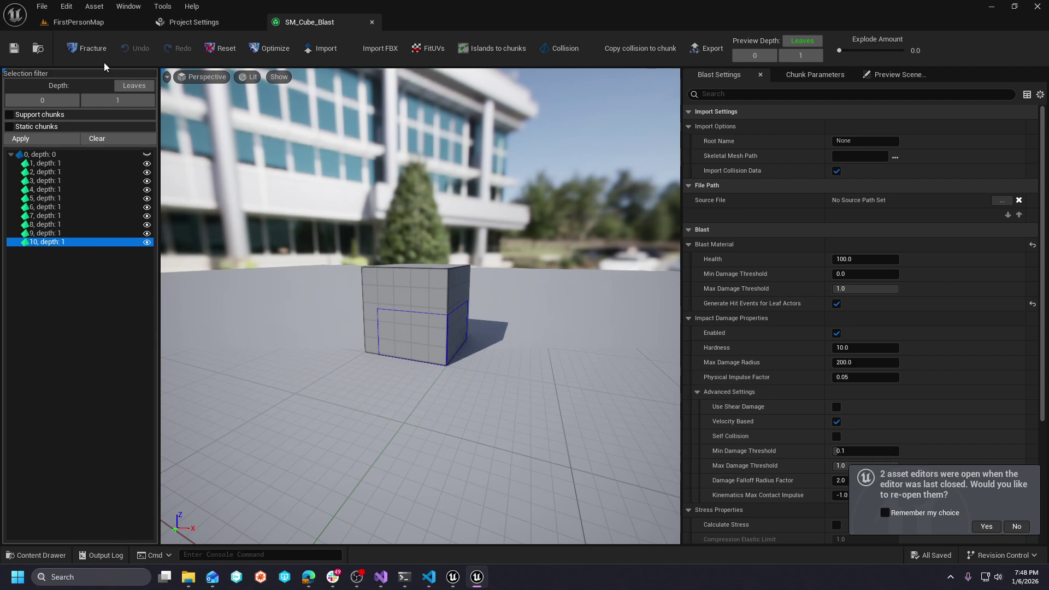
left_click(91, 27)
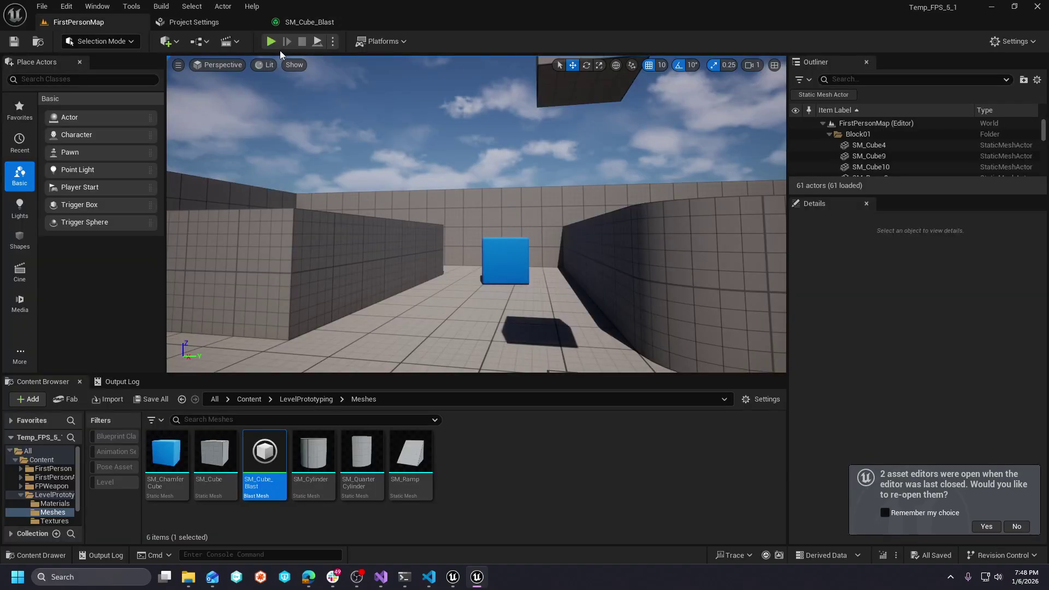
key("alt+p")
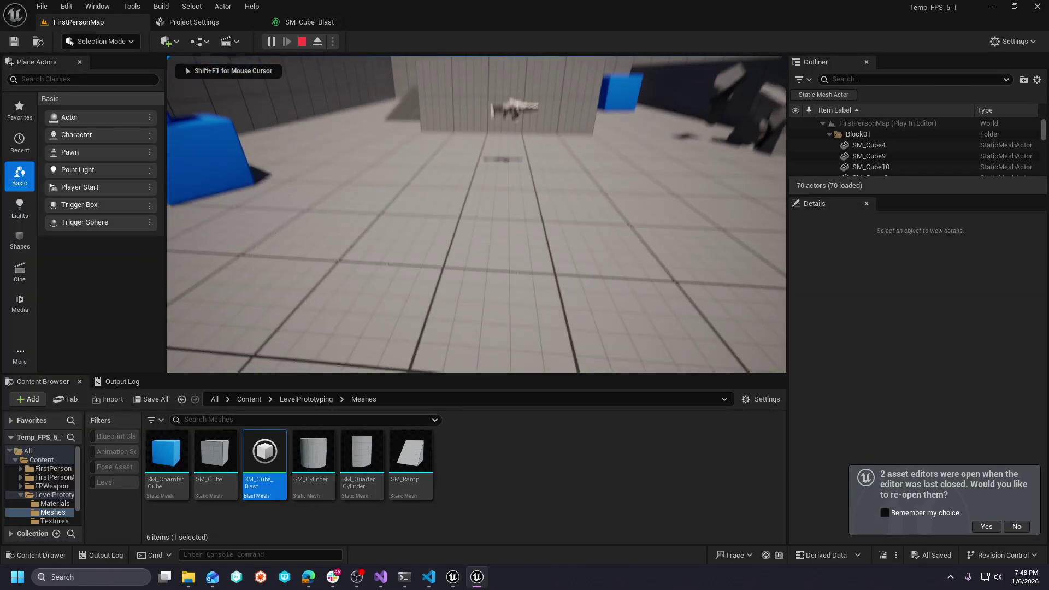
key("w")
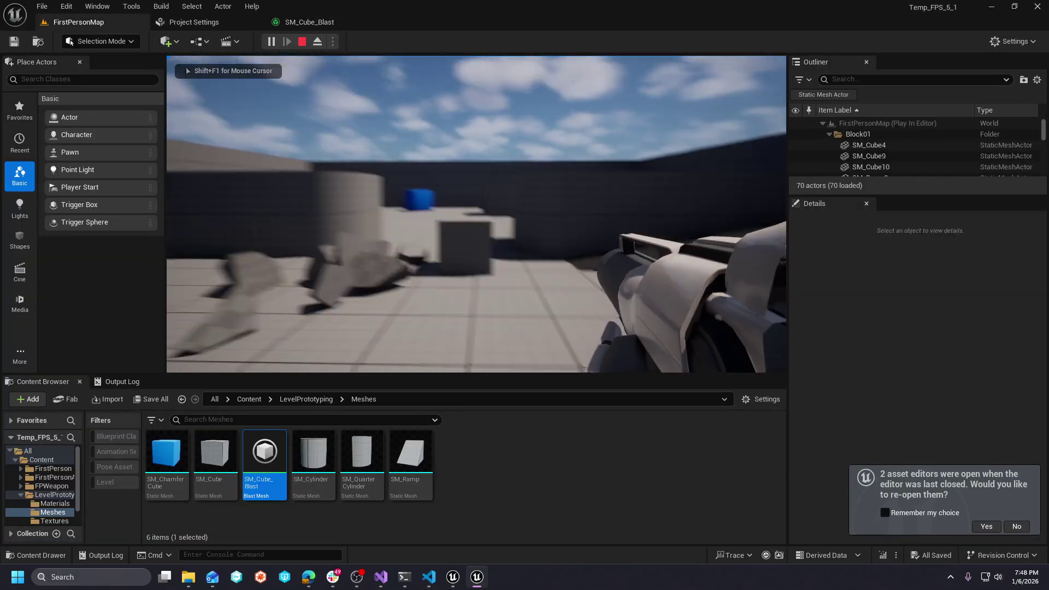
left_click(476, 214)
key("w")
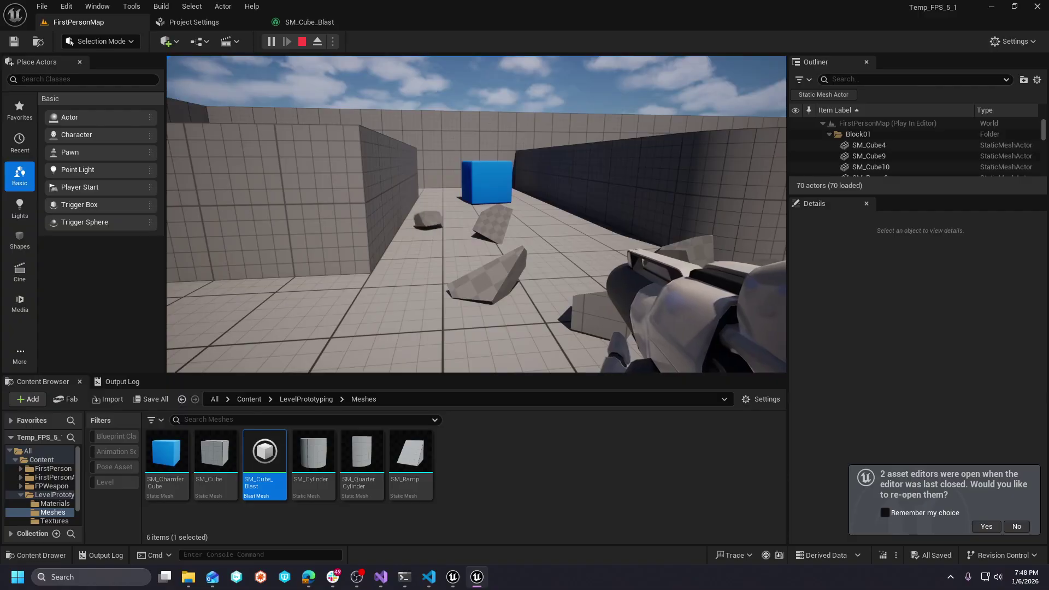
key("w")
key("w")
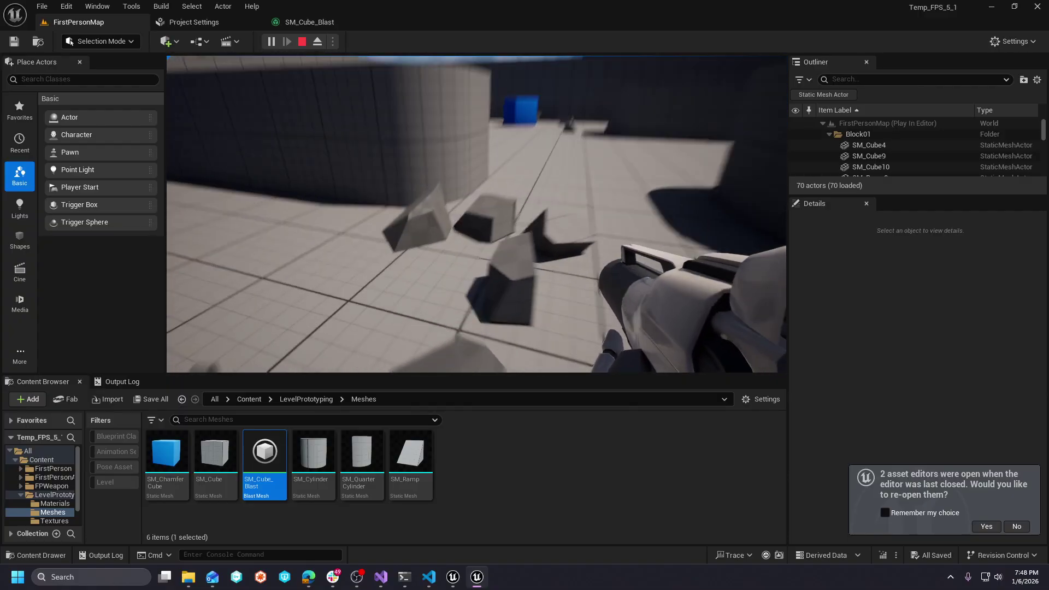
key("s")
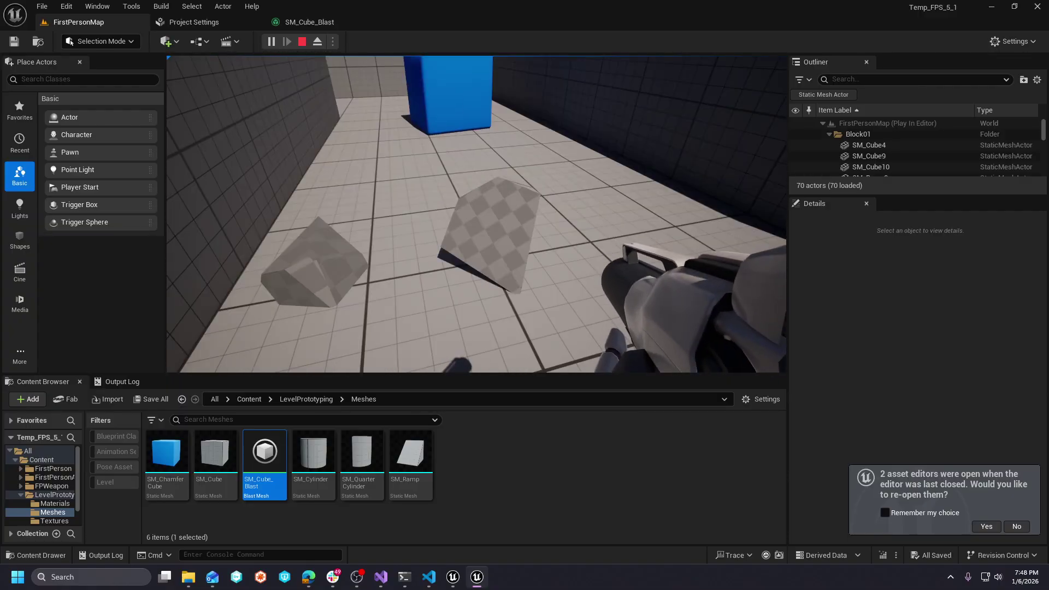
key("super")
Step: Stop play, select the grey SM_Cube_Blast2 cube, and decline reopening the previous asset editors
left_click(302, 41)
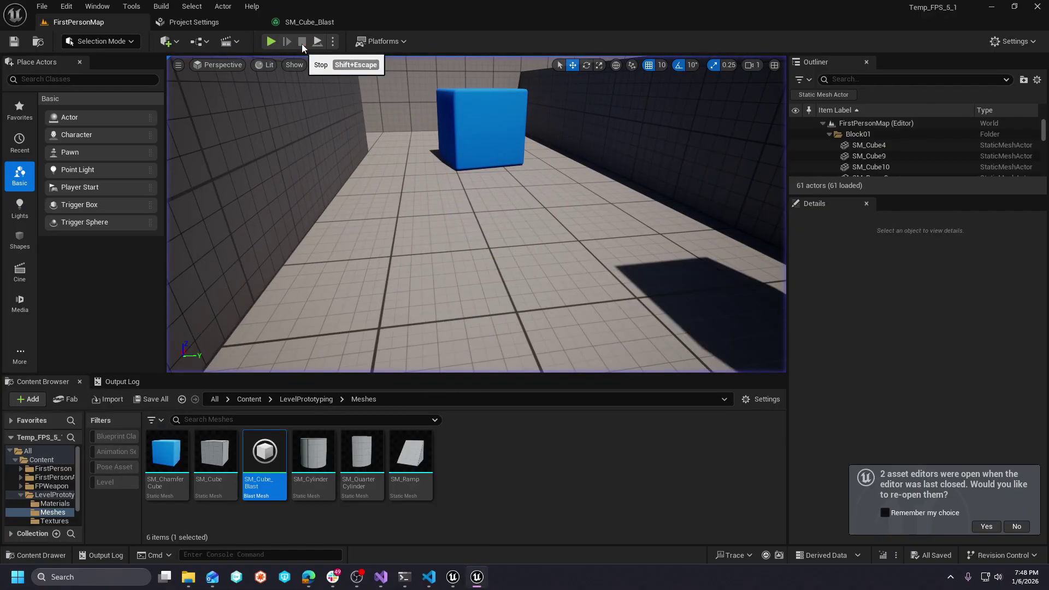
right_click_drag(476, 218, 438, 207)
right_click_drag(529, 225, 529, 225)
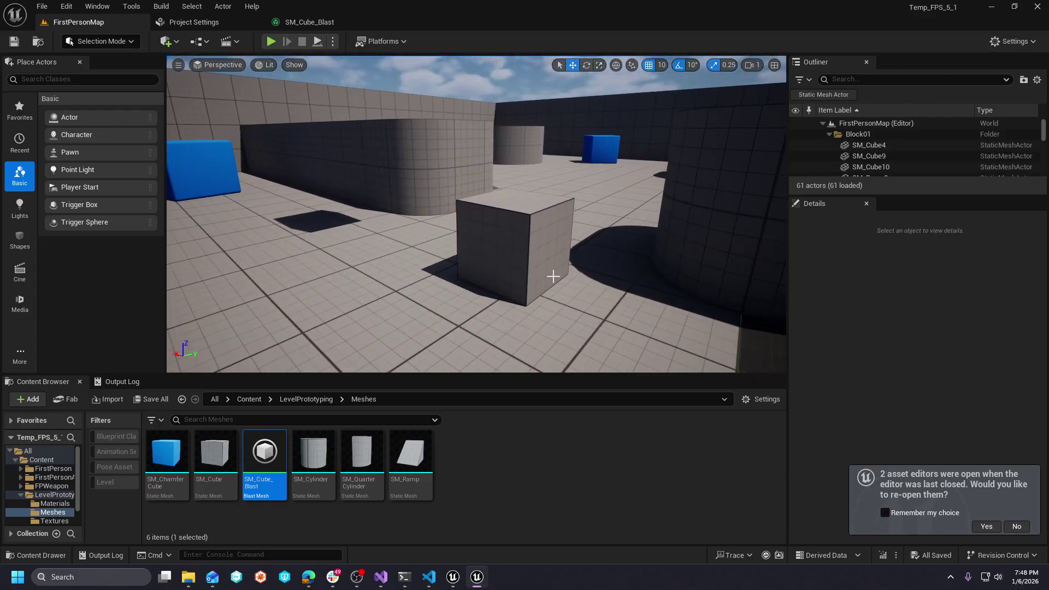
left_click(529, 225)
scroll(920, 375, "down", 3)
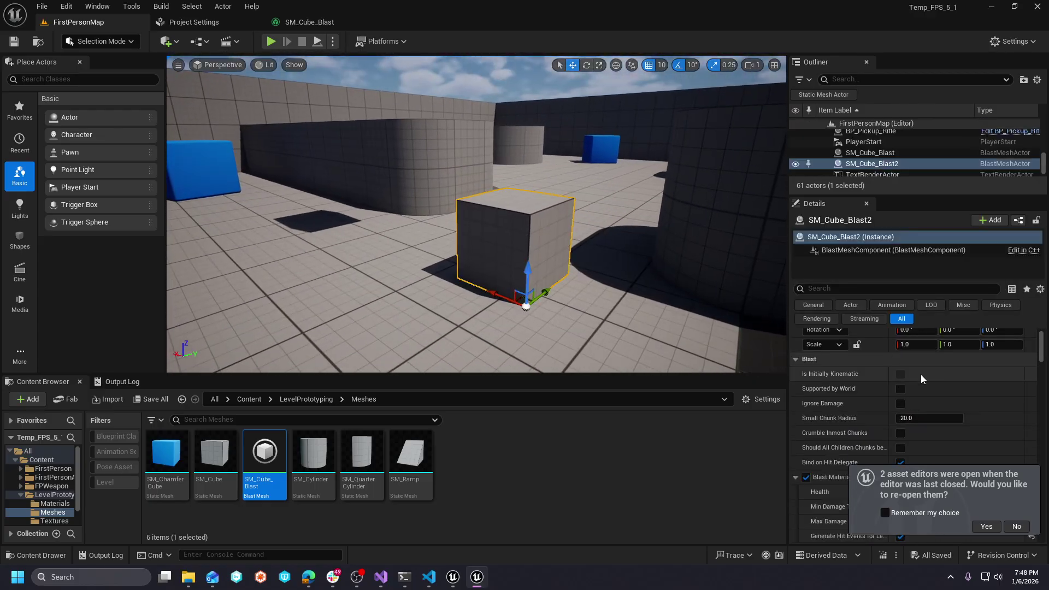
left_click(1017, 527)
Step: Review SM_Cube_Blast2's Details for its Blast settings and Destructible chunk collision
scroll(879, 364, "down", 5)
scroll(879, 367, "down", 10)
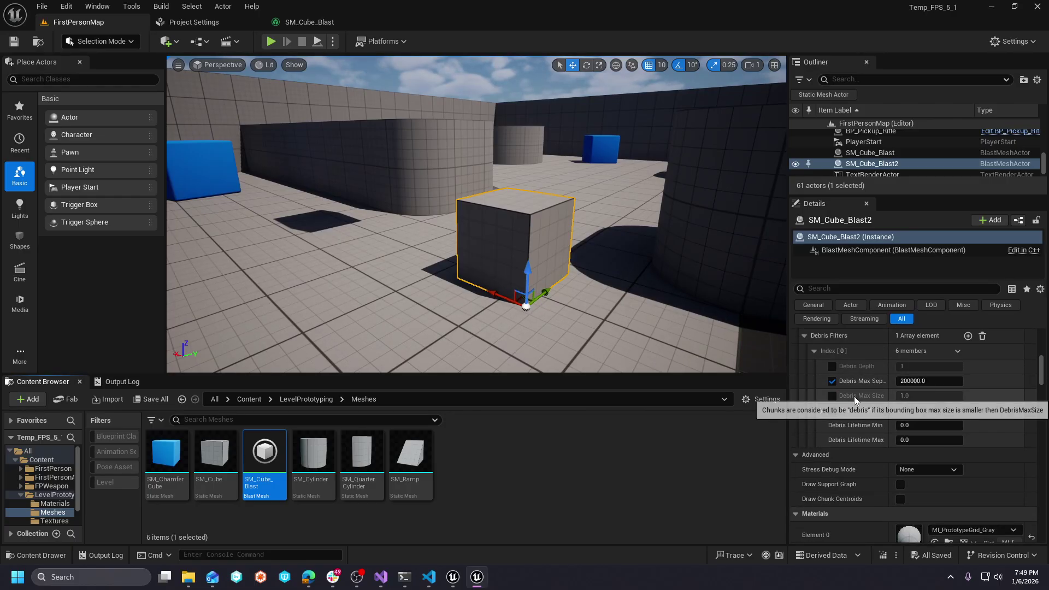
scroll(884, 441, "down", 10)
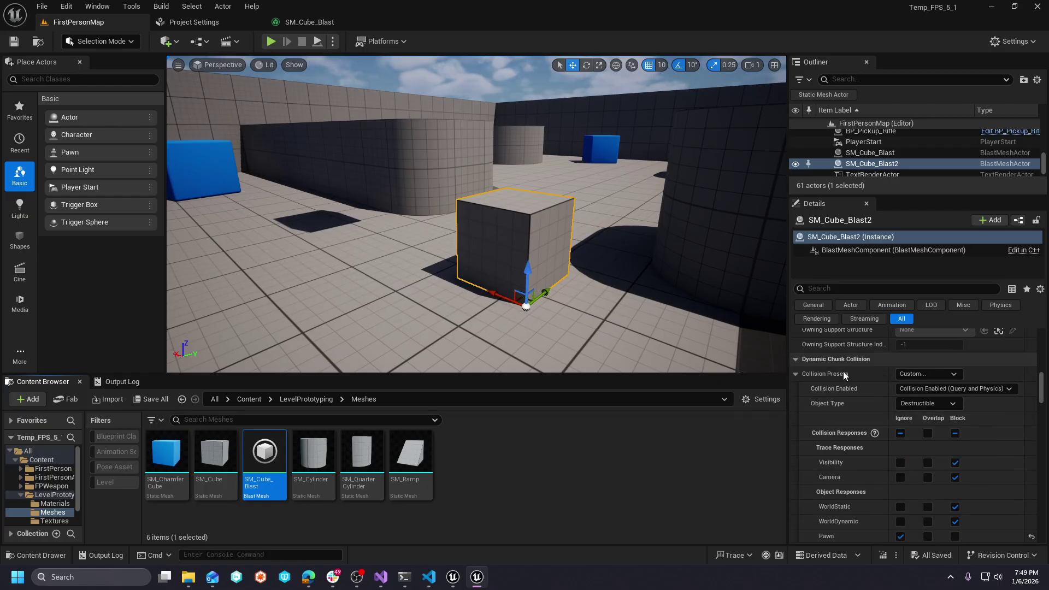
scroll(957, 426, "down", 4)
scroll(957, 426, "up", 7)
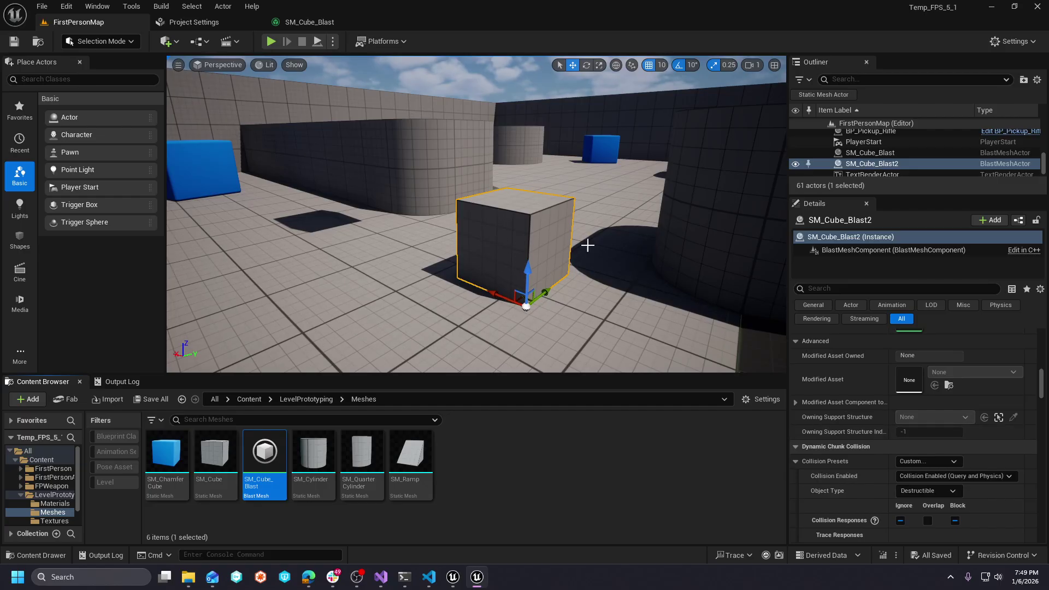
Step: Close the UE 5.5 editor and, in the UE4 project, browse the Content Browser to Geometry > Meshes
left_click(1034, 9)
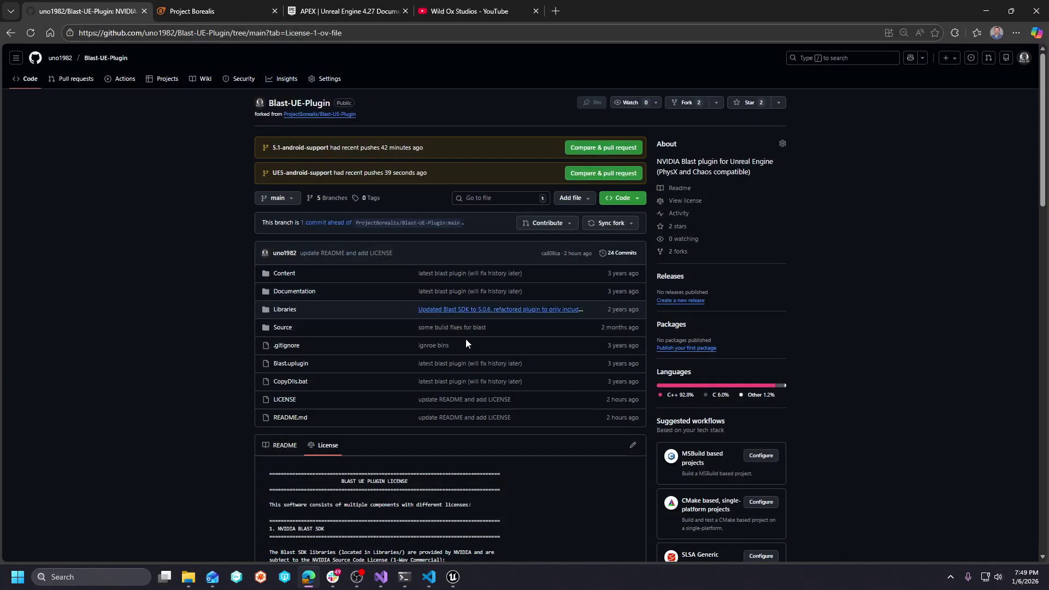
left_click(453, 577)
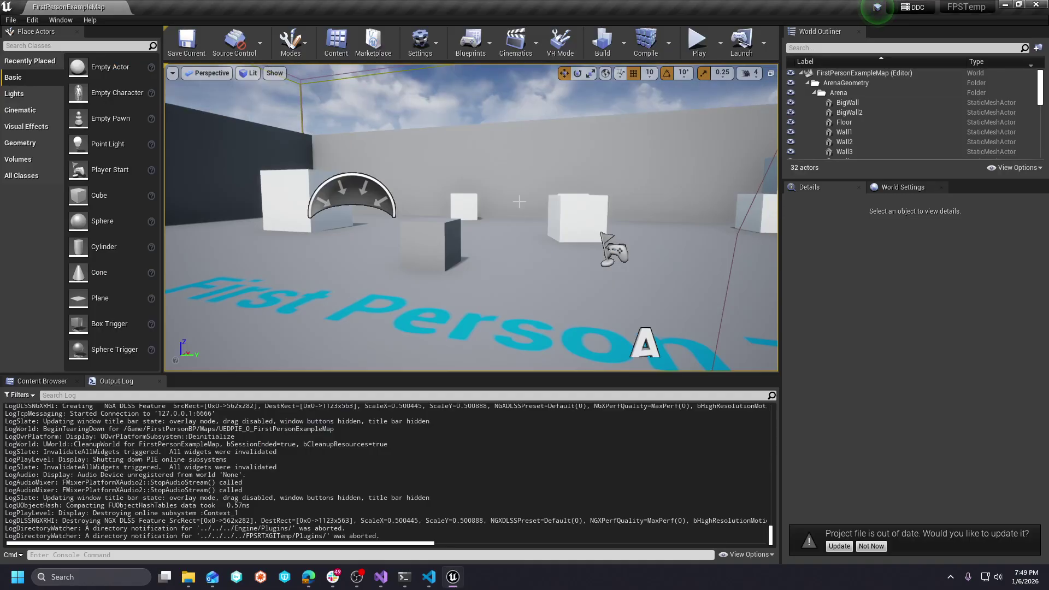
right_click_drag(383, 218, 410, 222)
left_click(26, 381)
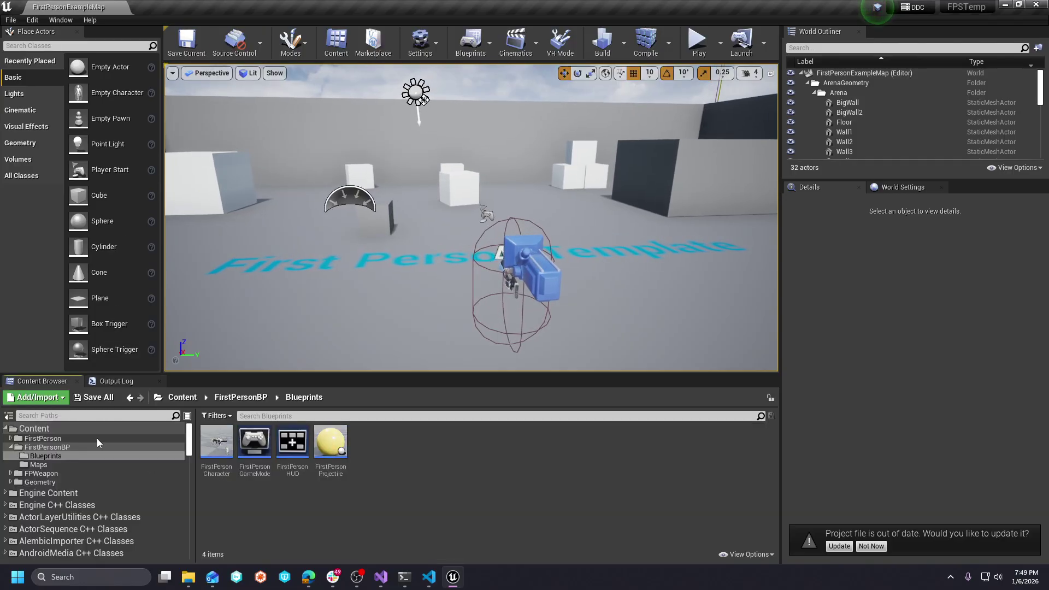
left_click(35, 482)
double_click(217, 452)
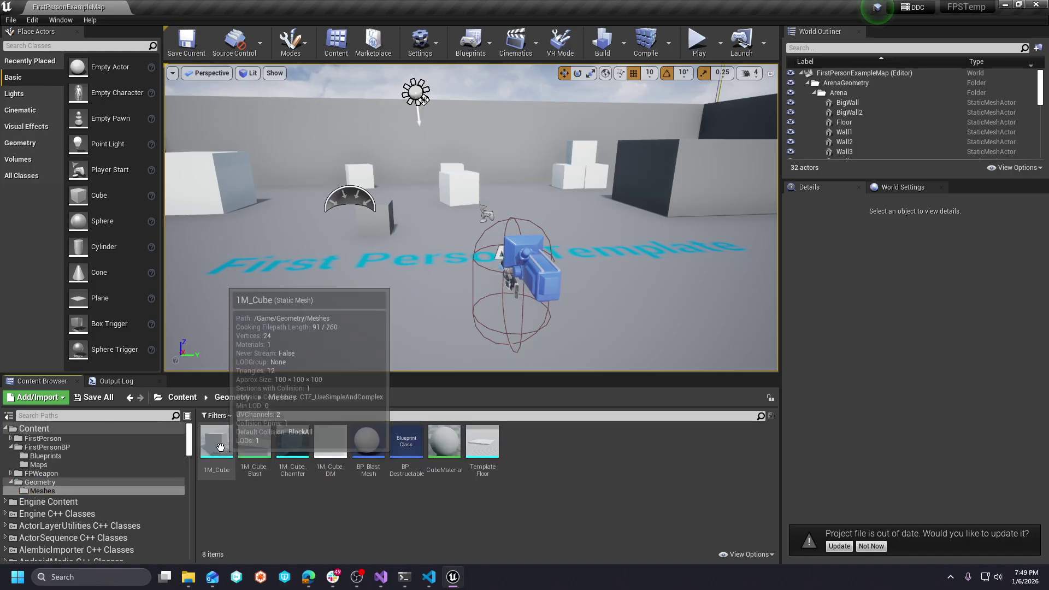
Step: Open 1M_Cube_Blast, spread its ten chunks with Explode Amount, then return to FirstPersonExampleMap
double_click(261, 445)
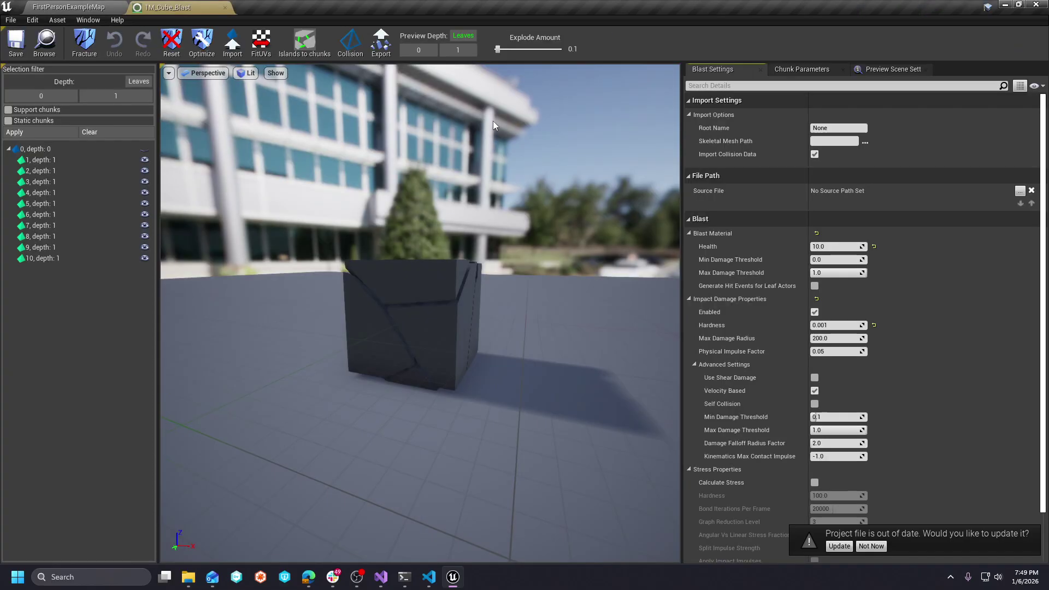
mouse_move(498, 49)
left_mouse_down()
mouse_move(525, 49)
mouse_move(496, 49)
left_mouse_up()
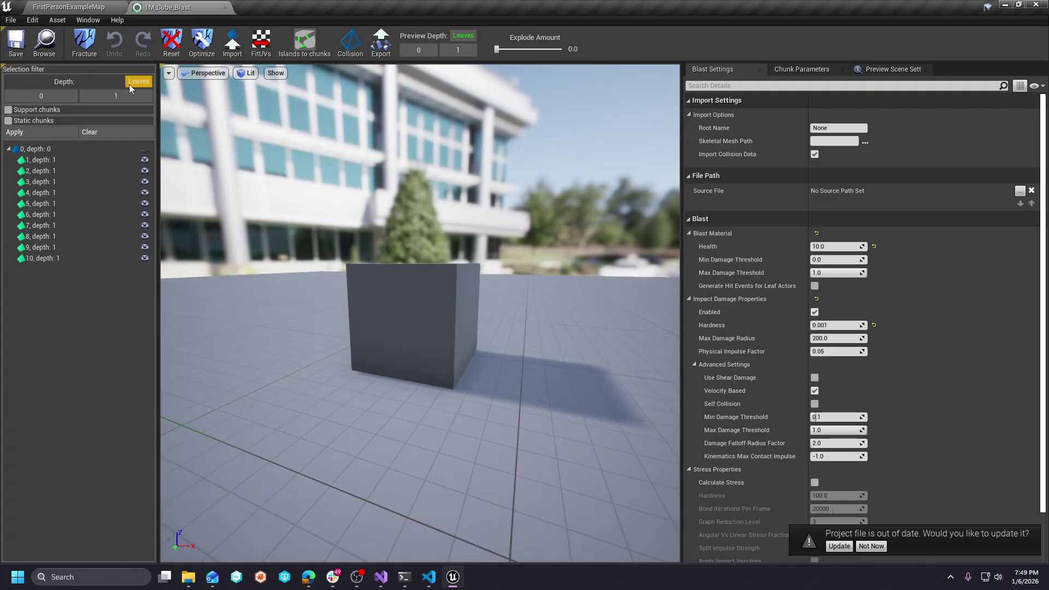
left_click(76, 7)
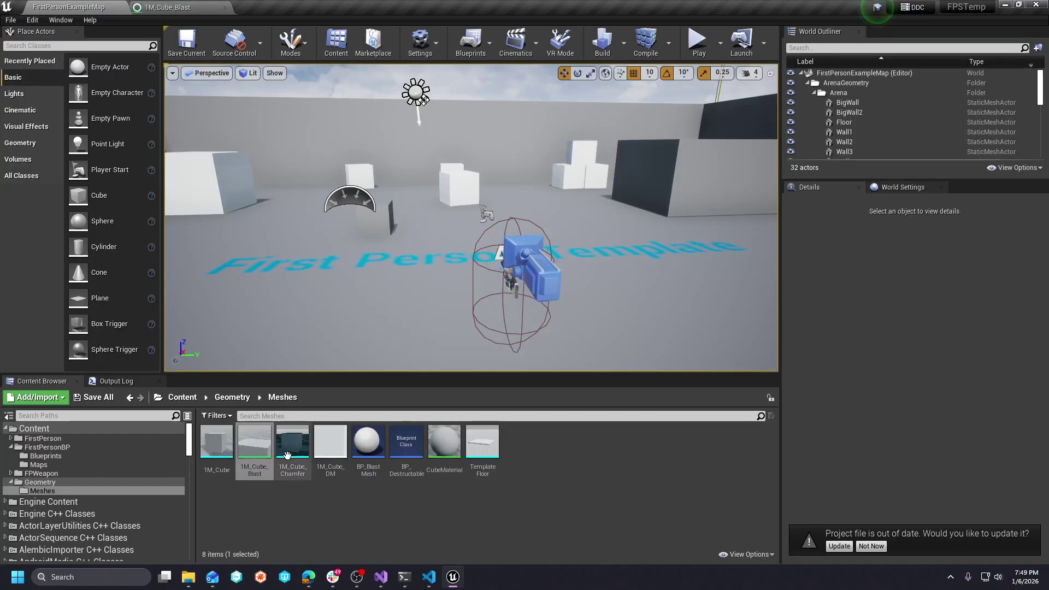
Step: Select the 1M_Cube_Blast actor and scroll through its details
left_click(384, 221)
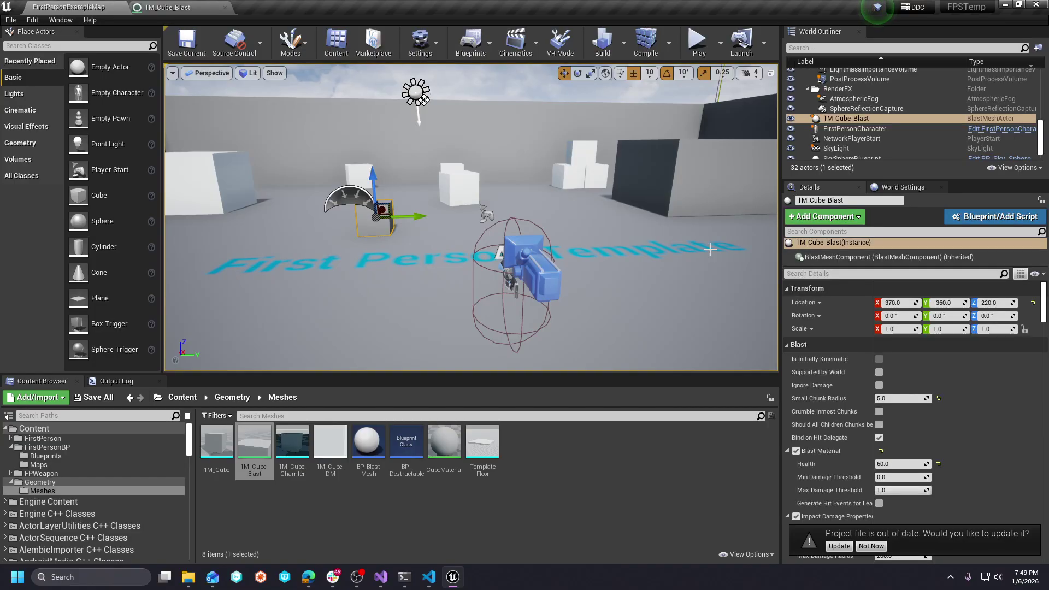
scroll(904, 354, "down", 10)
scroll(904, 353, "down", 15)
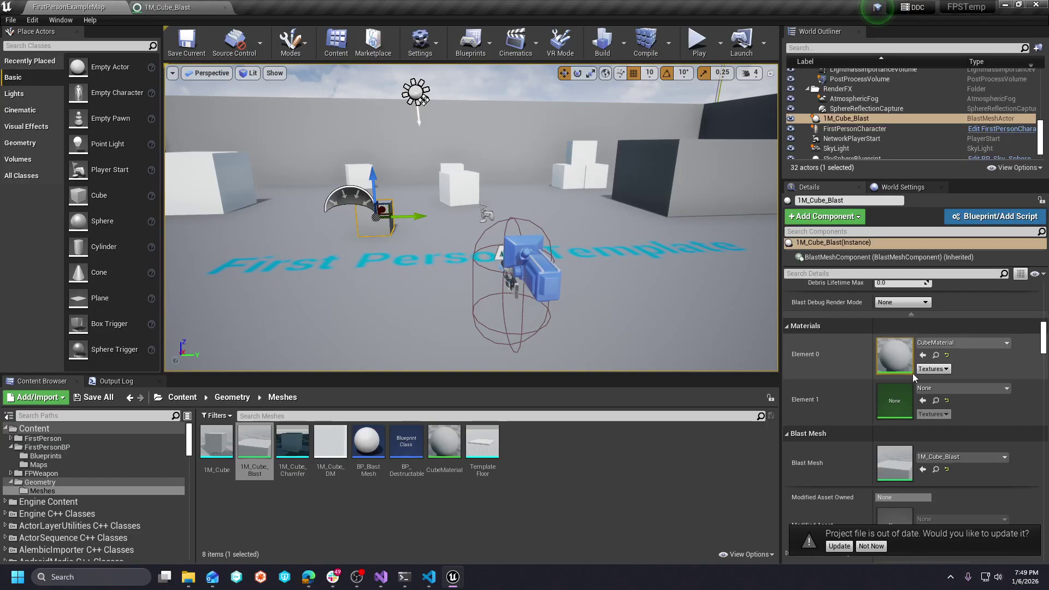
scroll(917, 386, "down", 5)
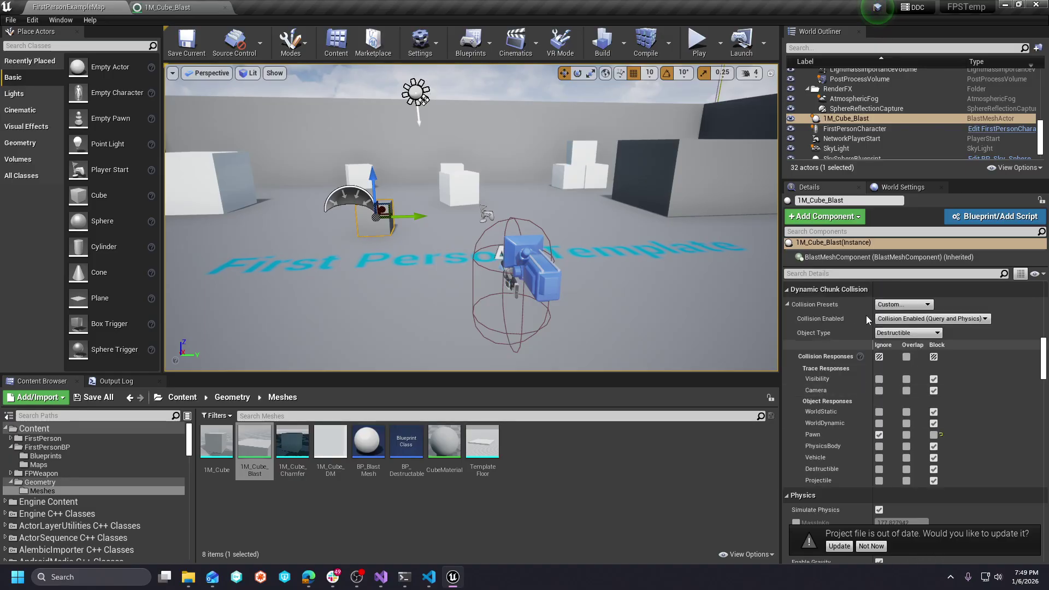
Step: Play the level, shoot the Blast cube to shatter it, then stop the test
left_click(697, 46)
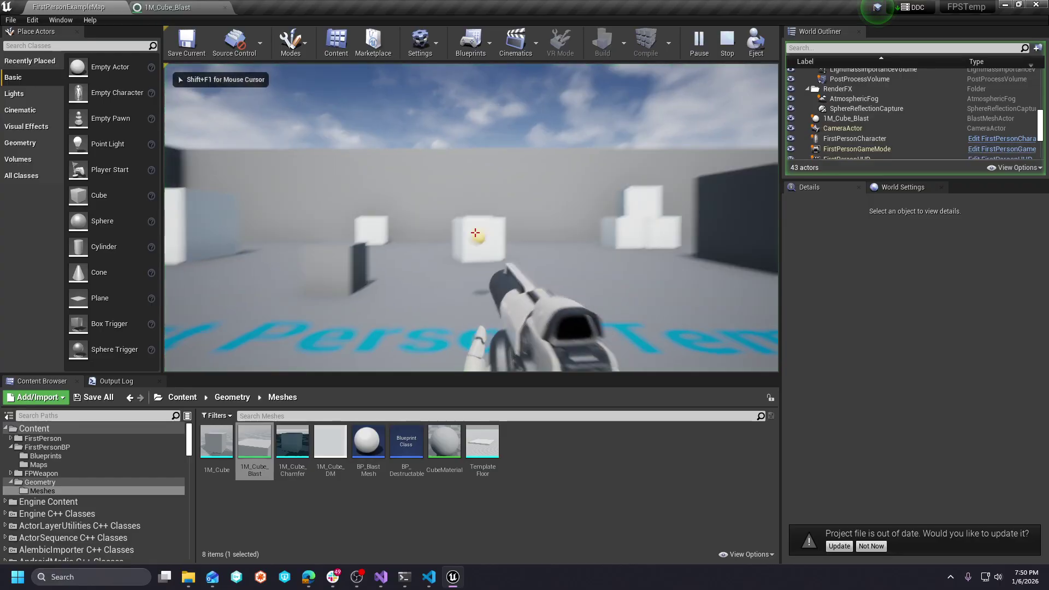
left_click(475, 233)
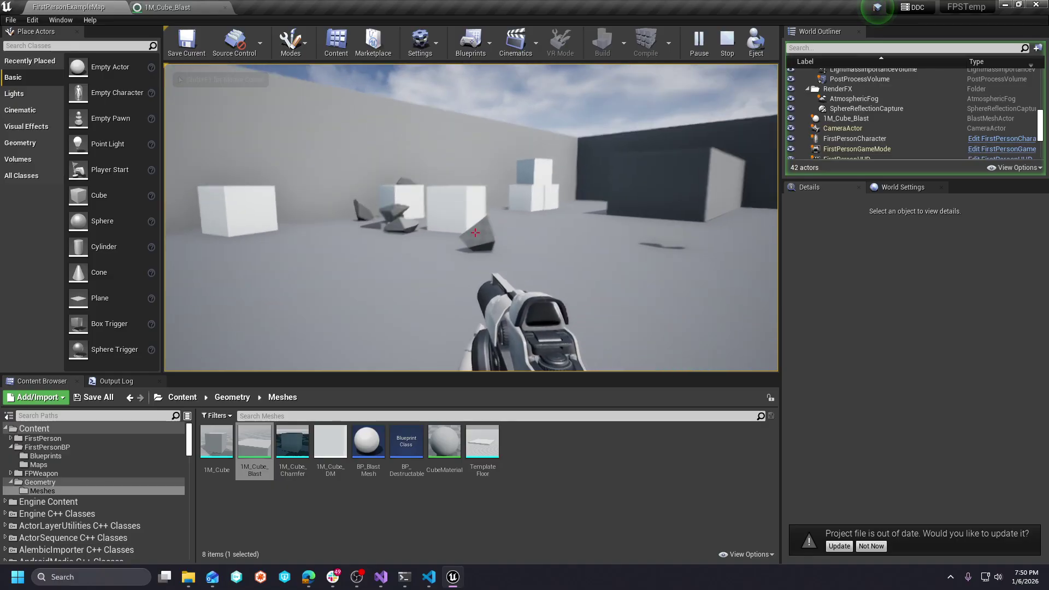
key("Escape")
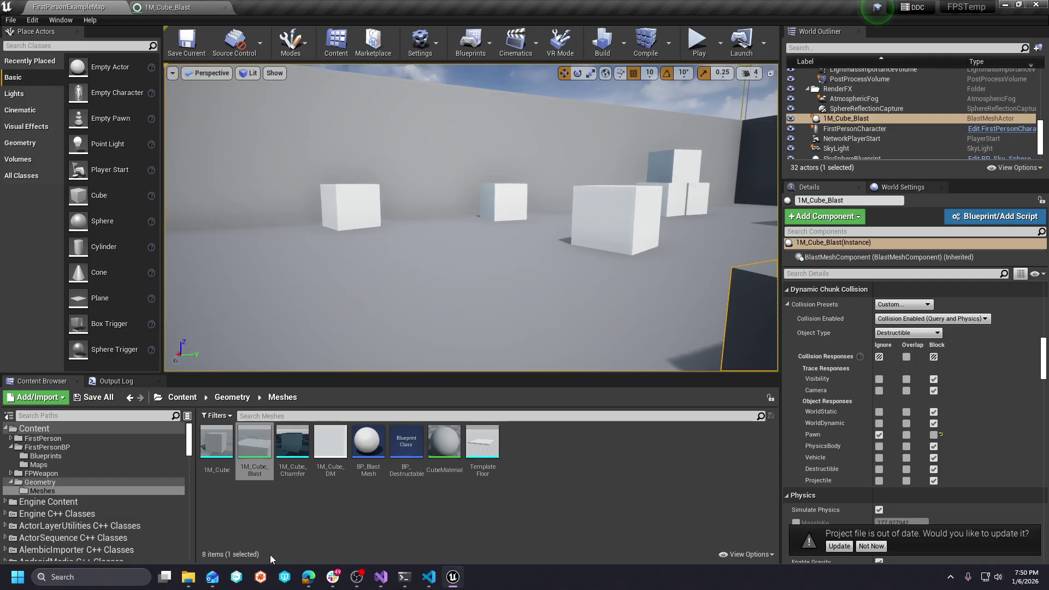
Step: Search Windows for 'dis' to find Discord, then dismiss the search results
left_click(139, 574)
type("dis")
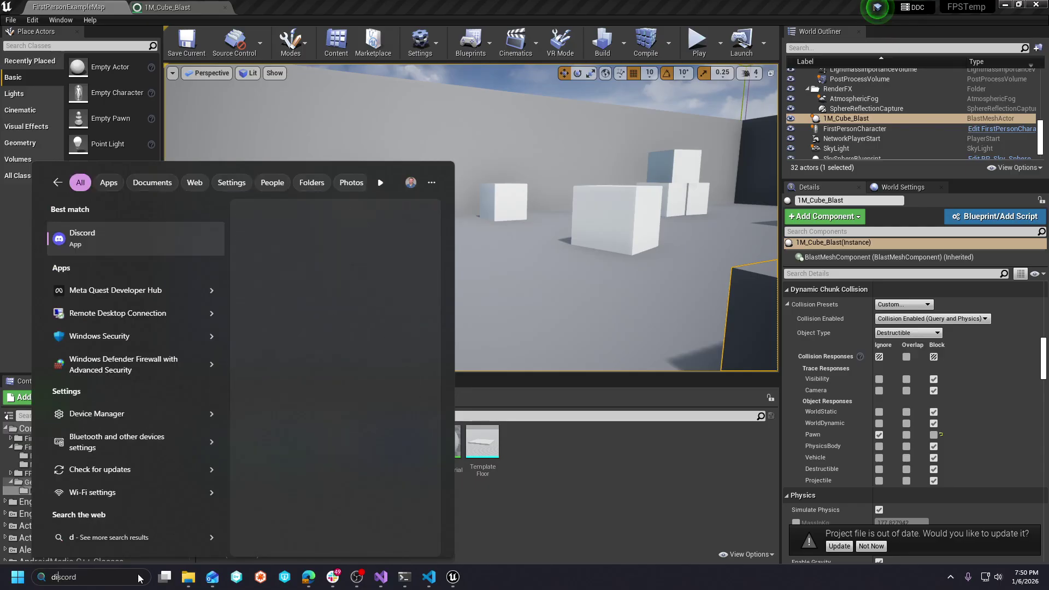
left_click(686, 271)
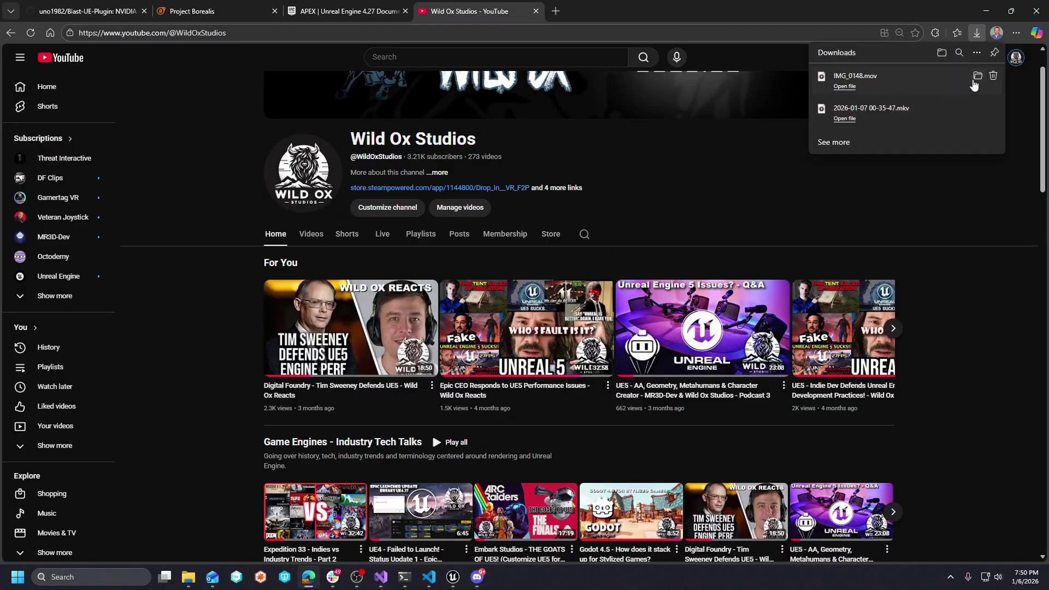
Step: Open IMG_0148.mov from the Downloads folder and centre its Media Player window
left_click(976, 77)
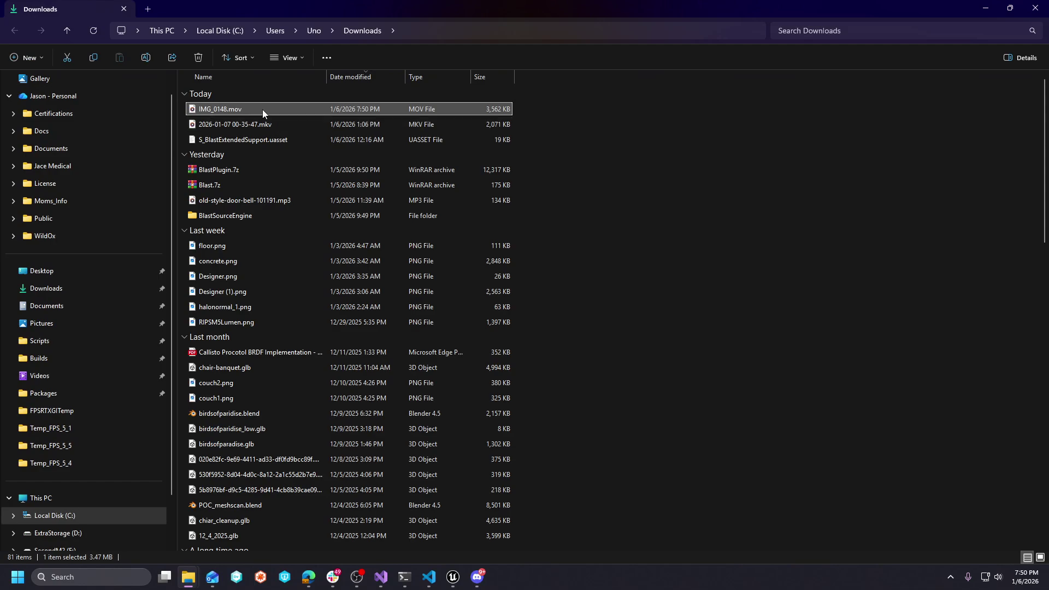
double_click(262, 109)
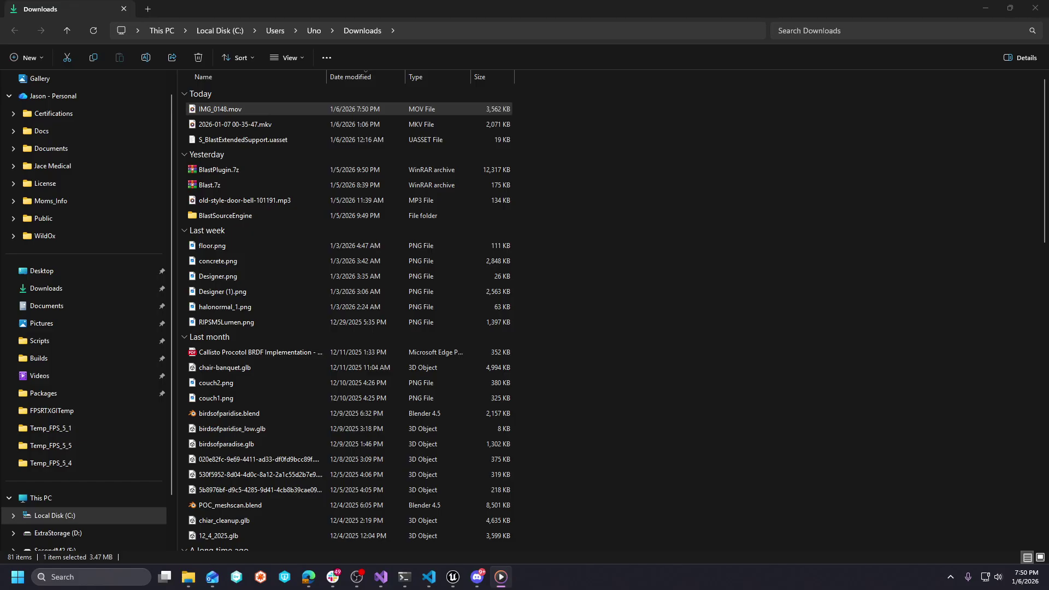
left_click_drag(1014, 110, 340, 42)
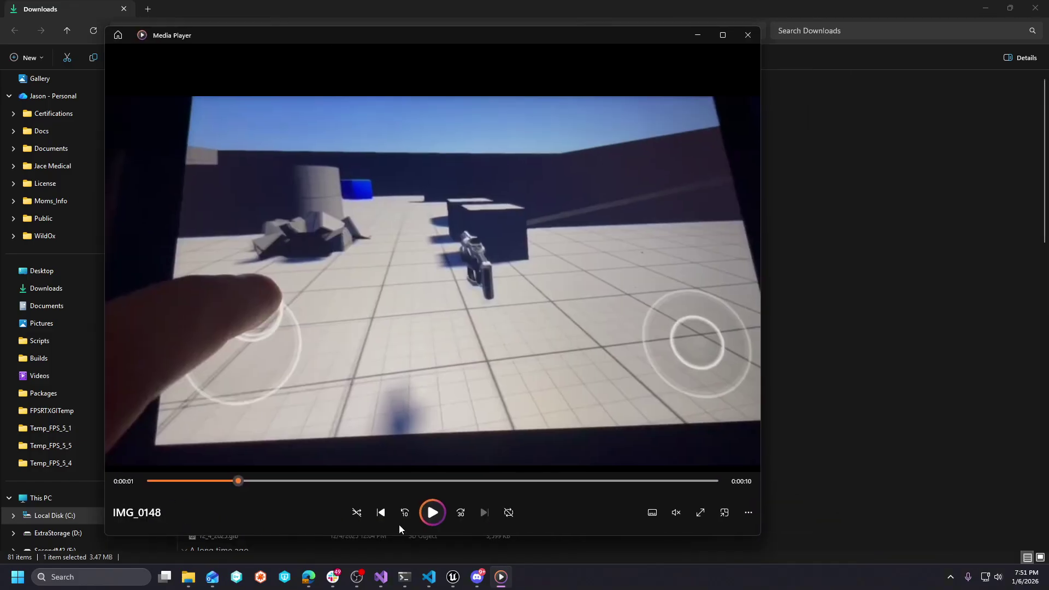
Step: Rewind IMG_0148 to 0:00:00, play it through, then close Media Player
left_click_drag(230, 482, 147, 481)
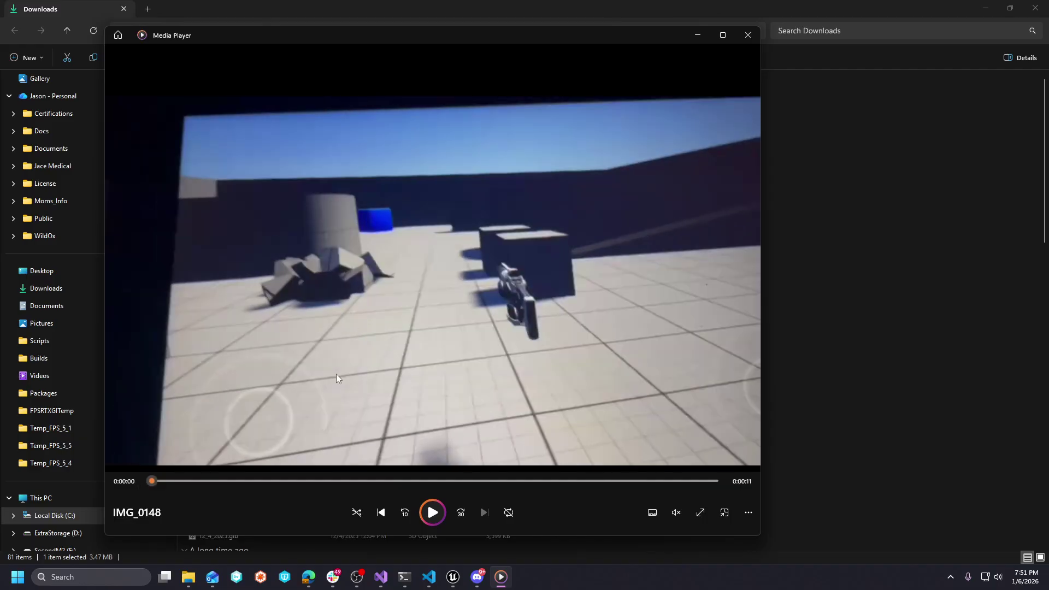
left_click(431, 514)
left_click(755, 41)
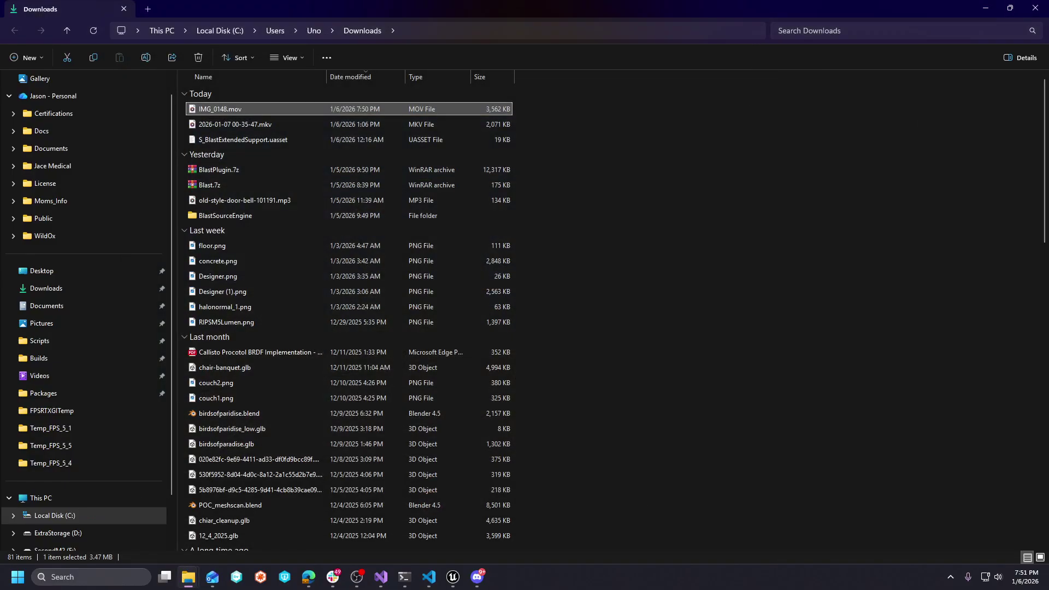
Step: Switch to Edge, watch the IMG_0144 phone recording, then close it
key("alt+Tab")
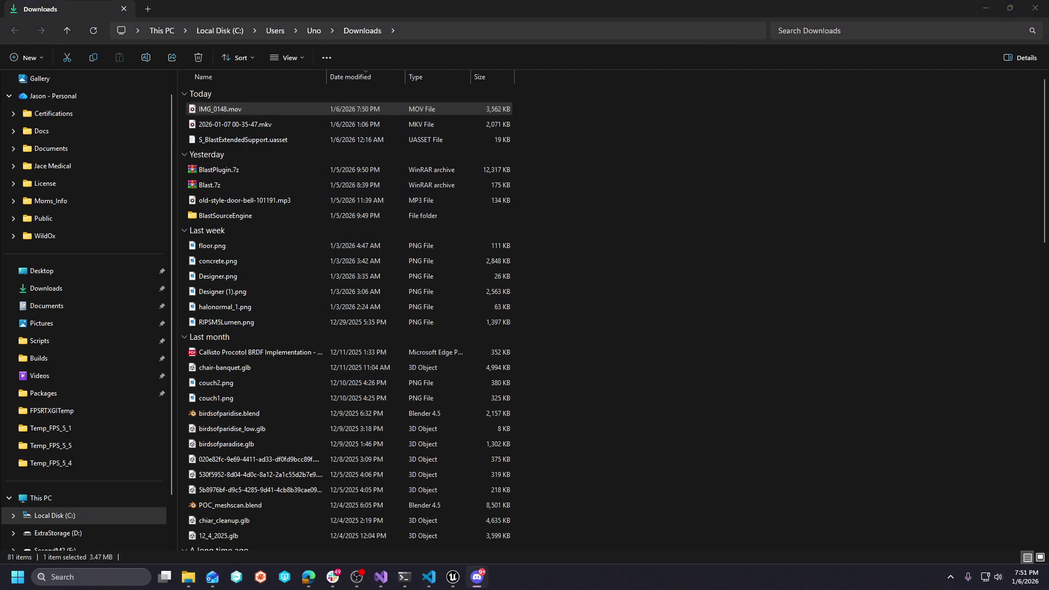
key("alt+Tab")
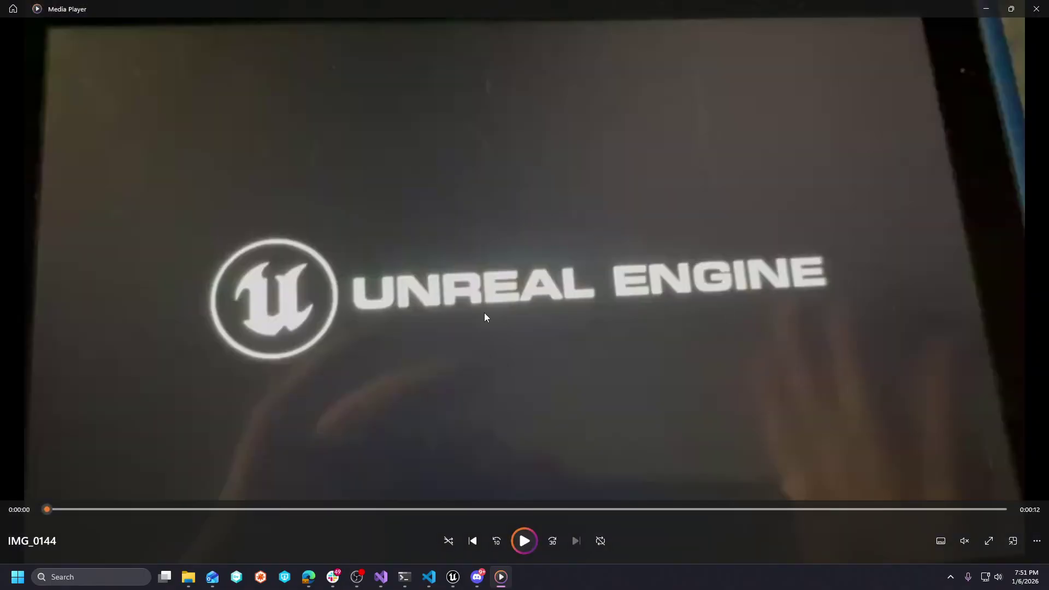
left_click(1036, 9)
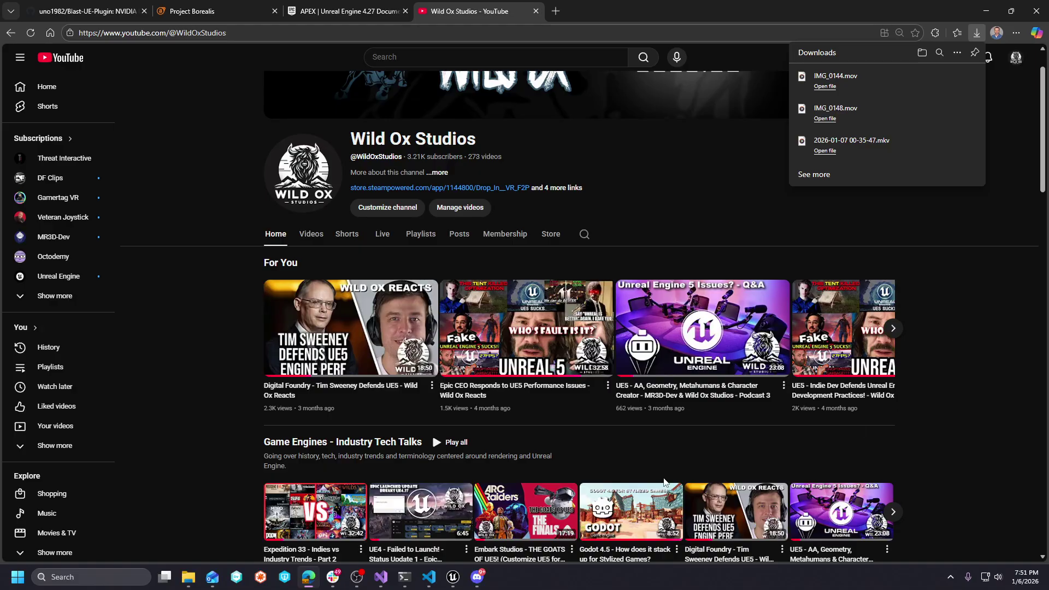
Step: Glance at the Unreal Editor project, then return to the Edge browser
left_click(453, 577)
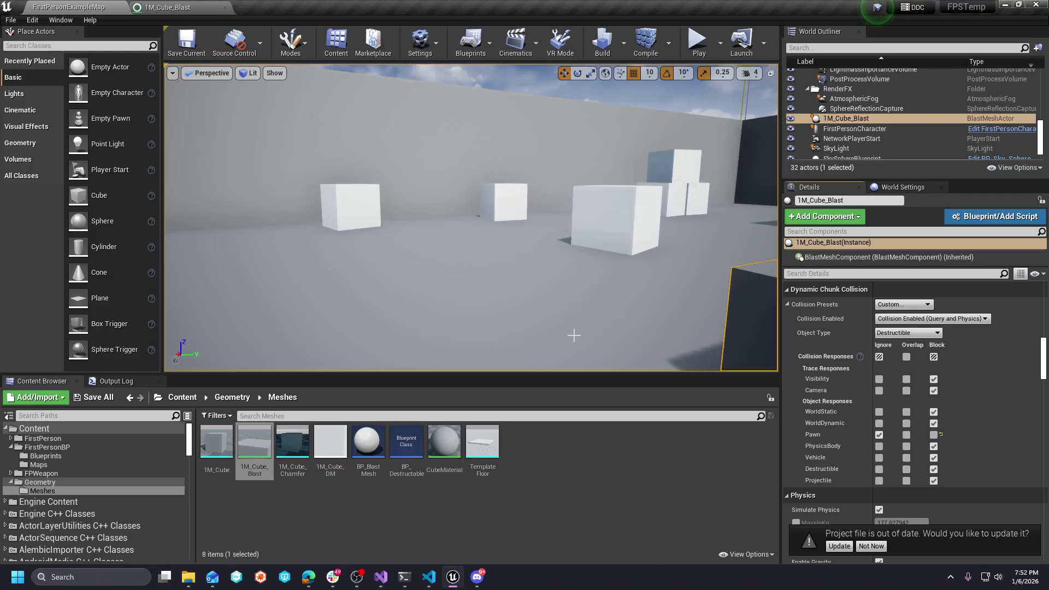
left_click(309, 576)
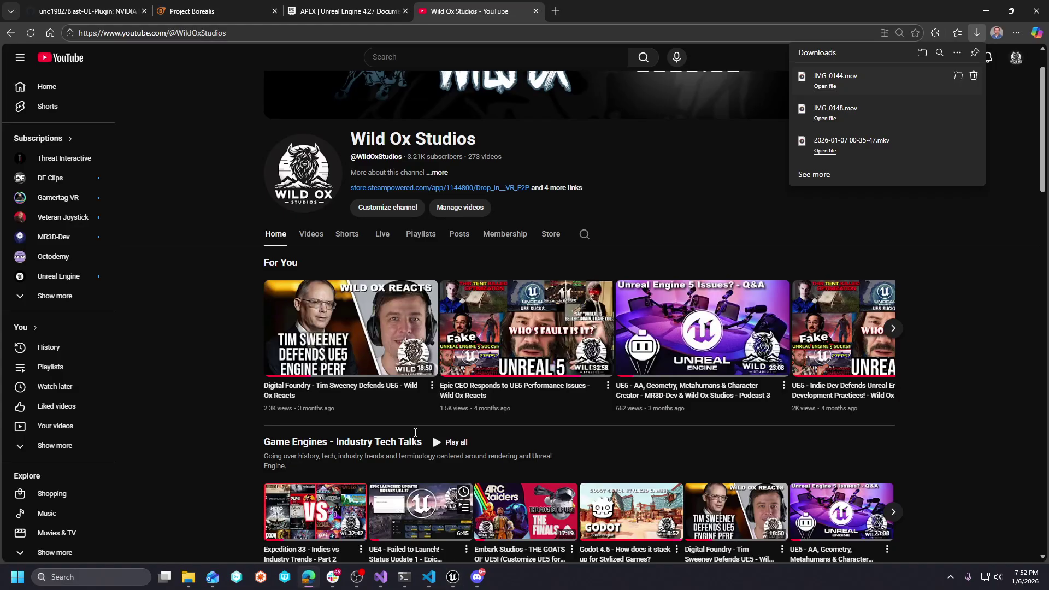
left_click(83, 12)
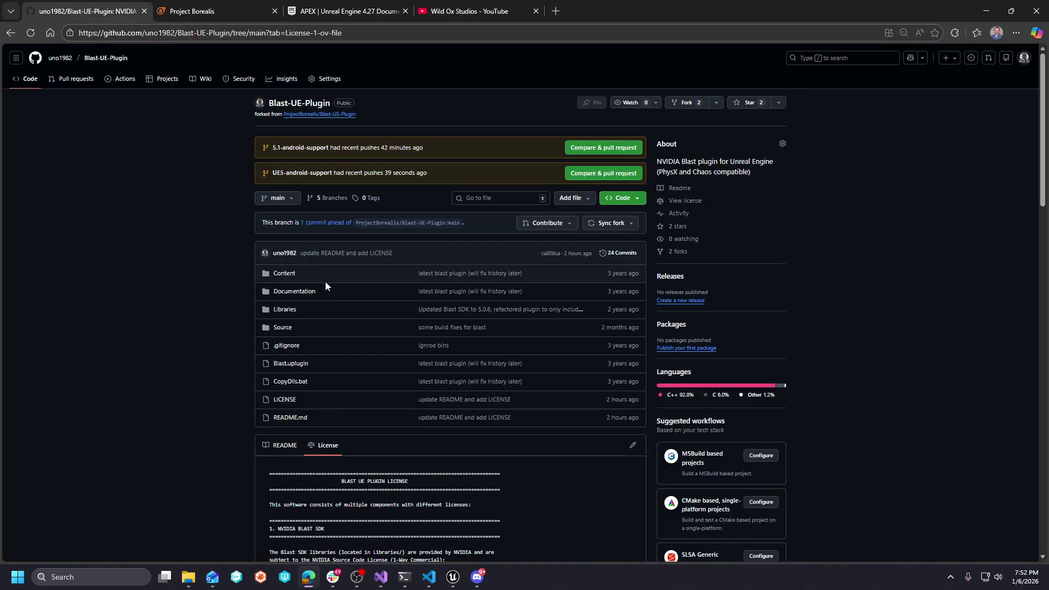
scroll(326, 282, "down", 6)
scroll(318, 312, "up", 6)
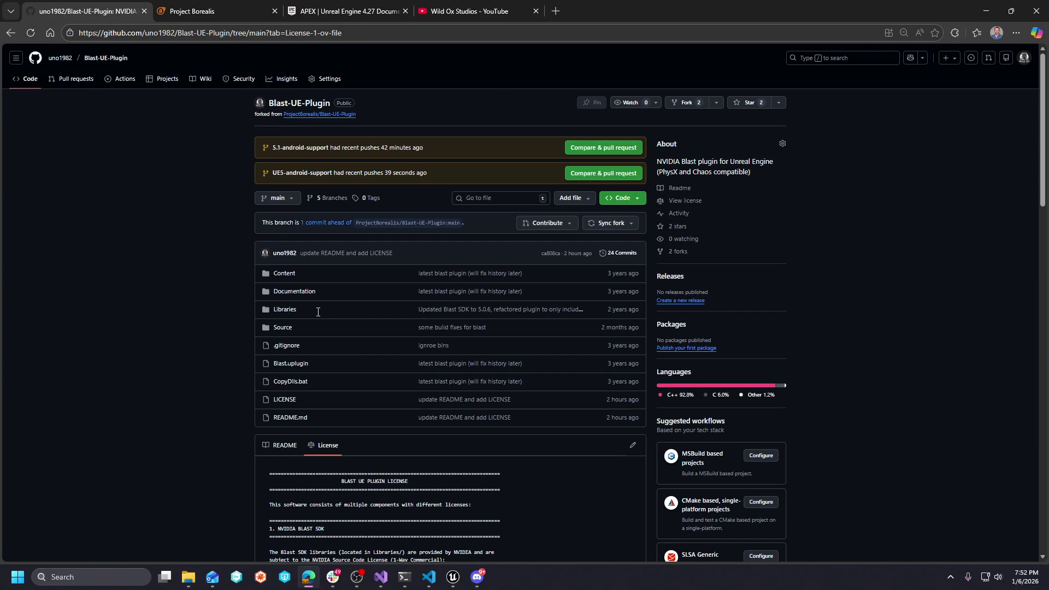
left_click(276, 198)
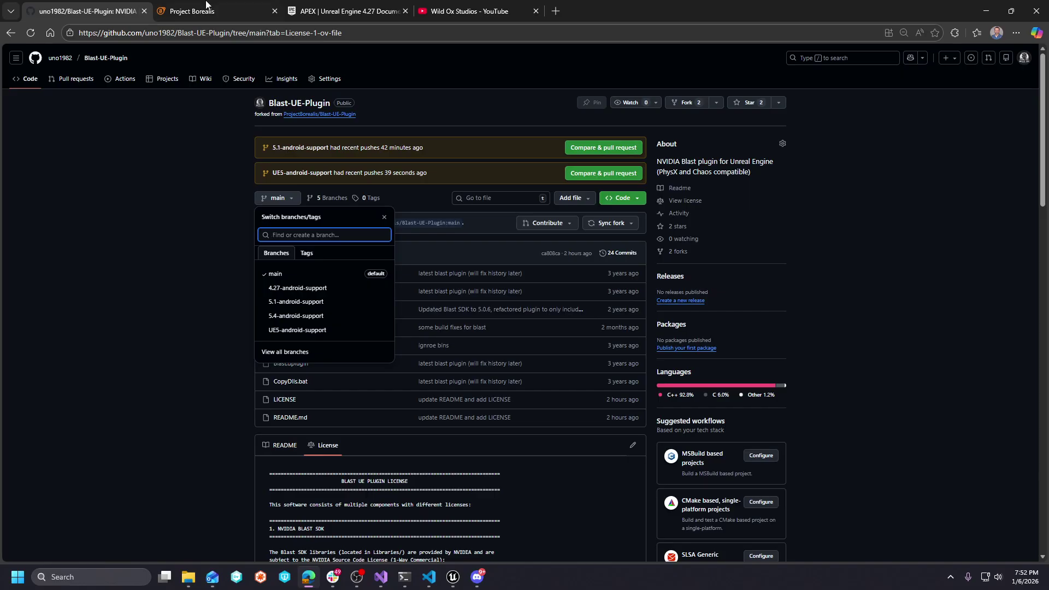
left_click(119, 278)
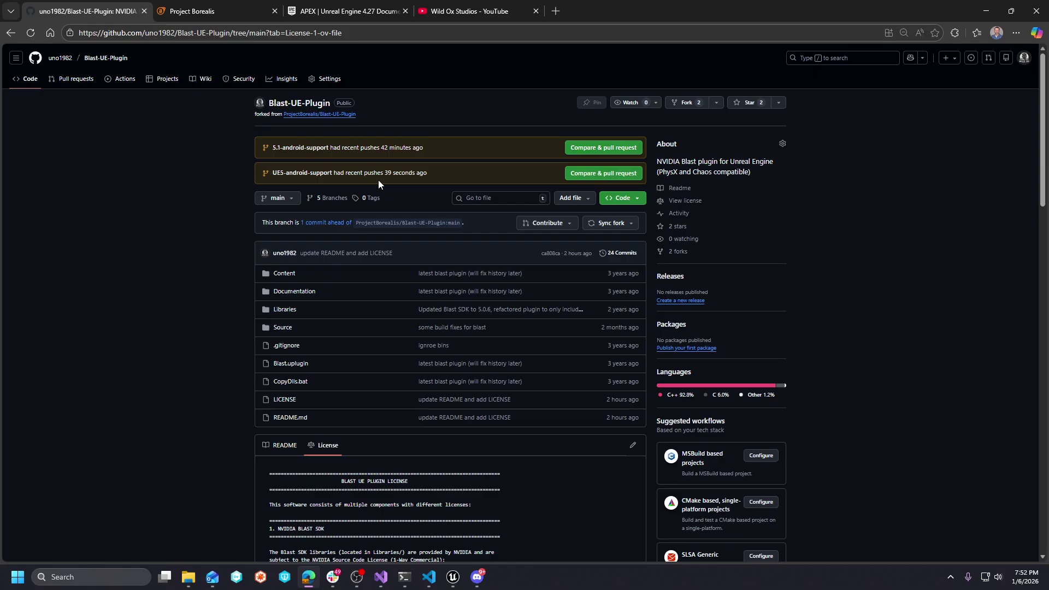
scroll(333, 323, "down", 2)
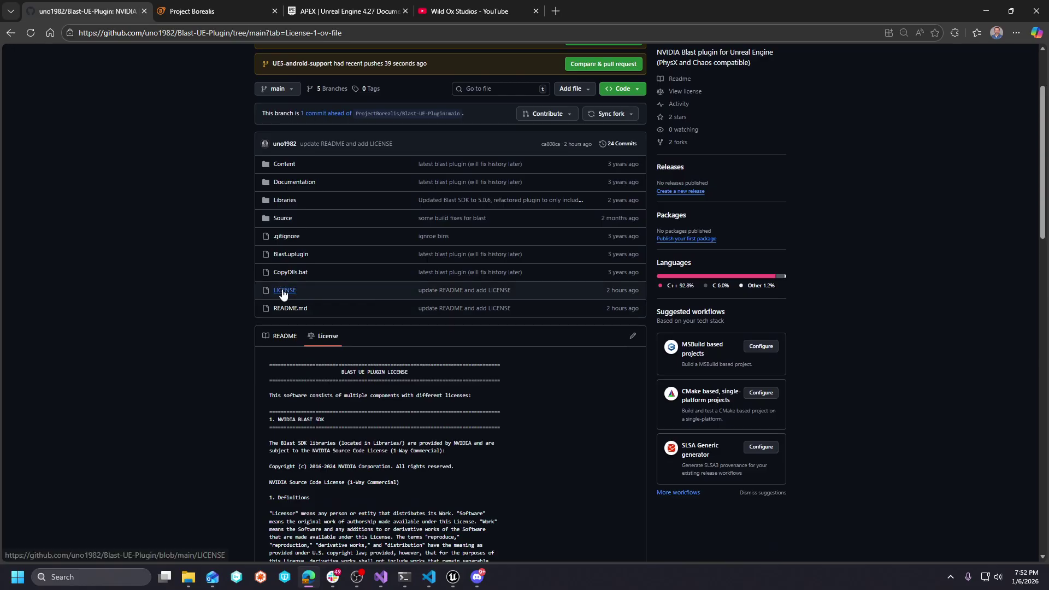
scroll(283, 296, "up", 1)
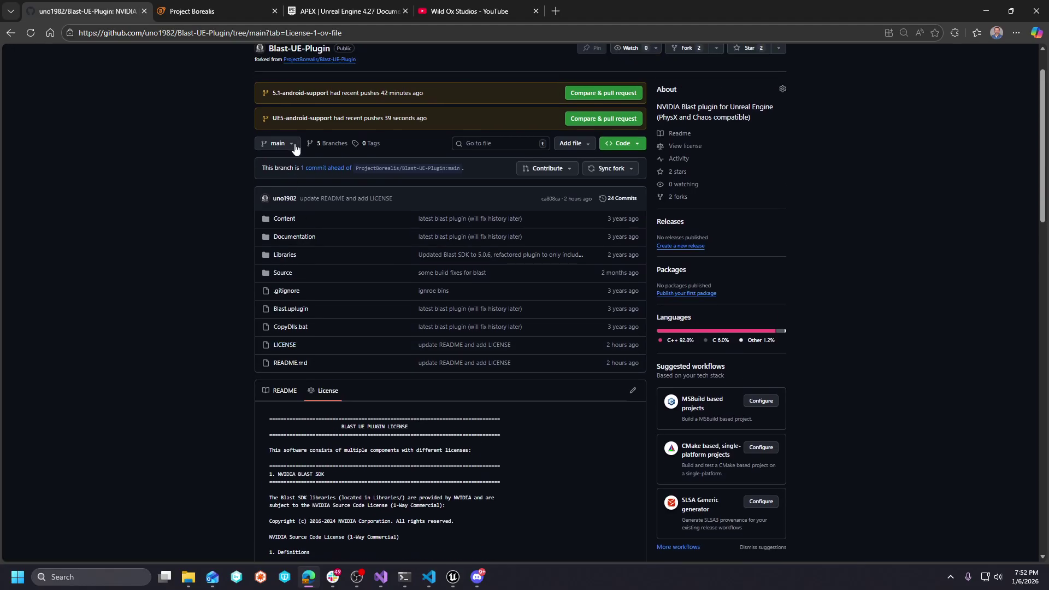
left_click(294, 145)
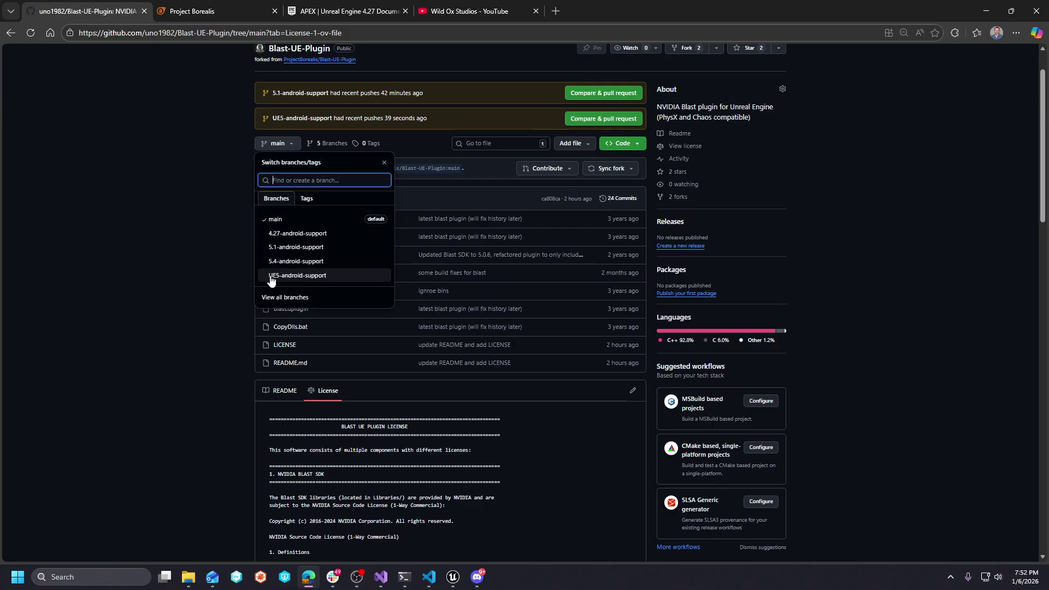
left_click(201, 288)
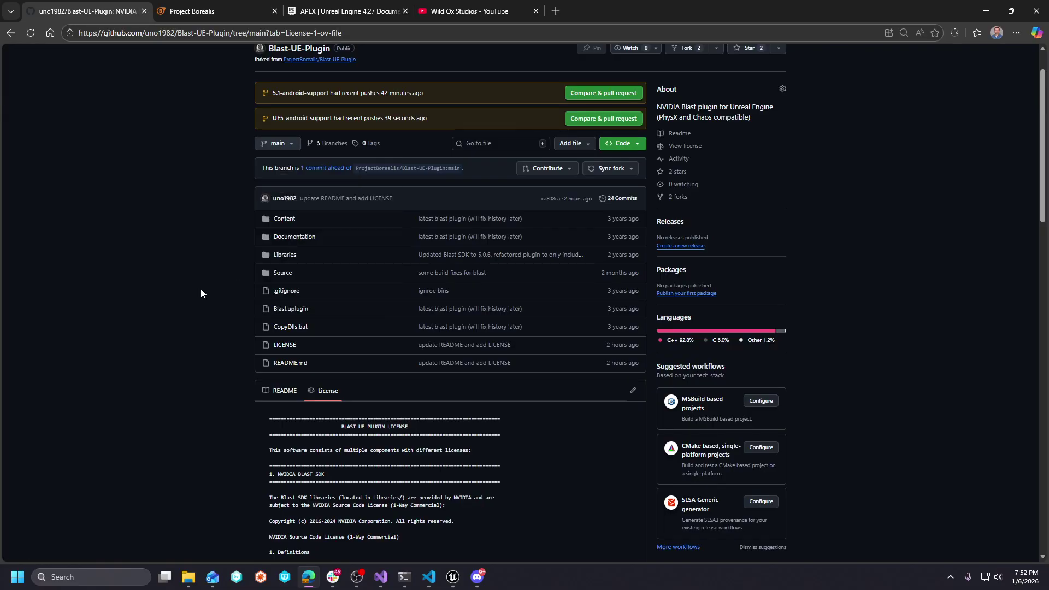
Step: Switch from the license to the README and highlight UE 5.5 in Supported Branches
scroll(382, 344, "down", 9)
scroll(328, 246, "up", 5)
left_click(286, 179)
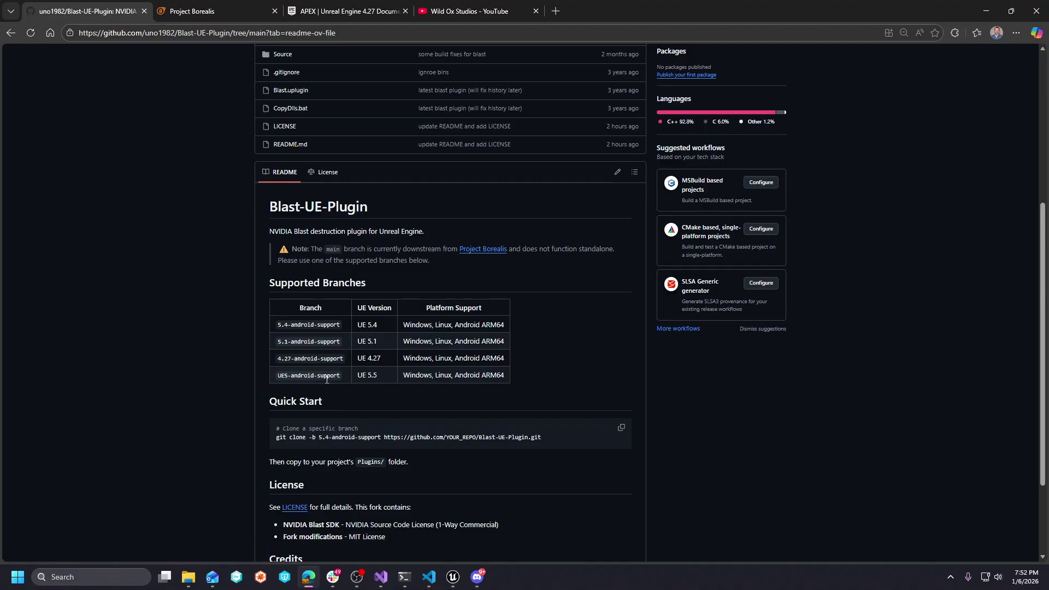
left_click_drag(382, 375, 356, 375)
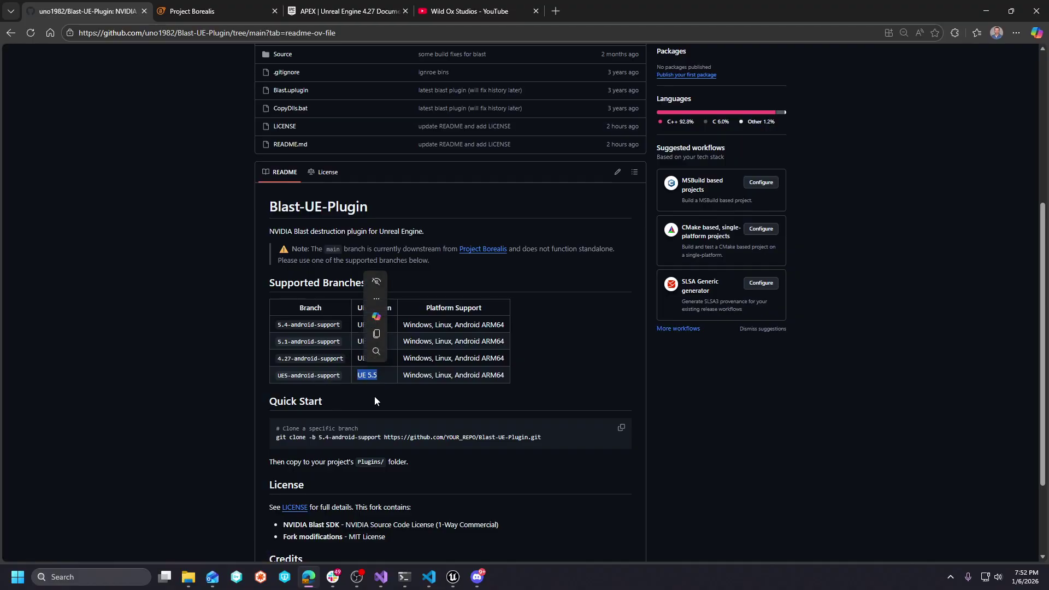